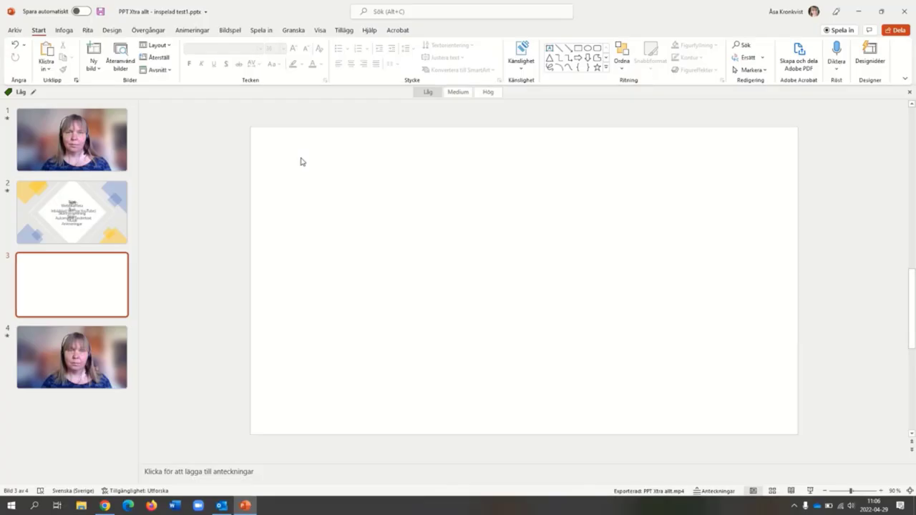
Bring up the Spela in (Record) tab's recording tools for the four-slide presentation.
left_click(263, 31)
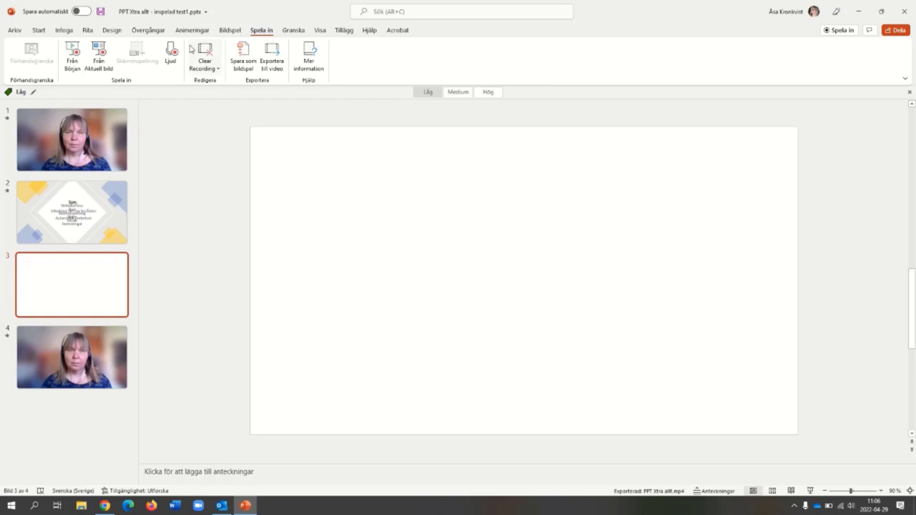
Show the Infoga (Insert) tab's content tools.
left_click(71, 31)
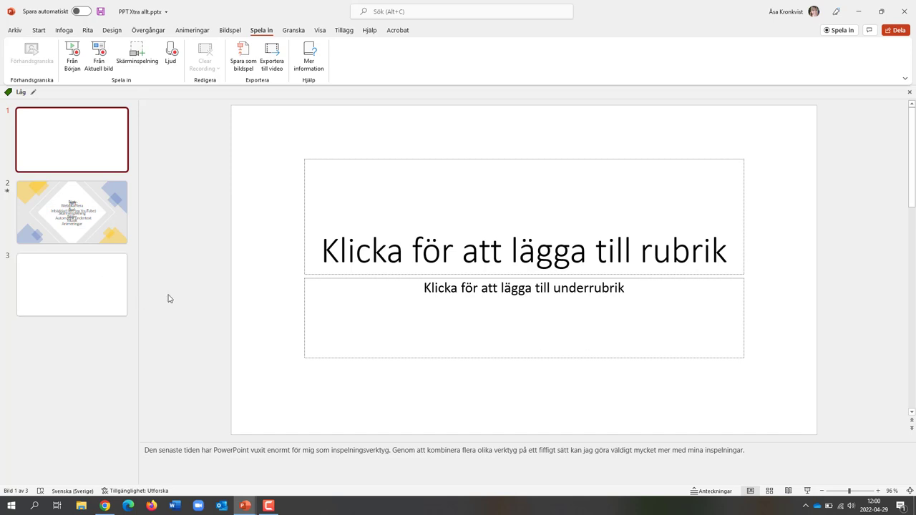
left_click(120, 221)
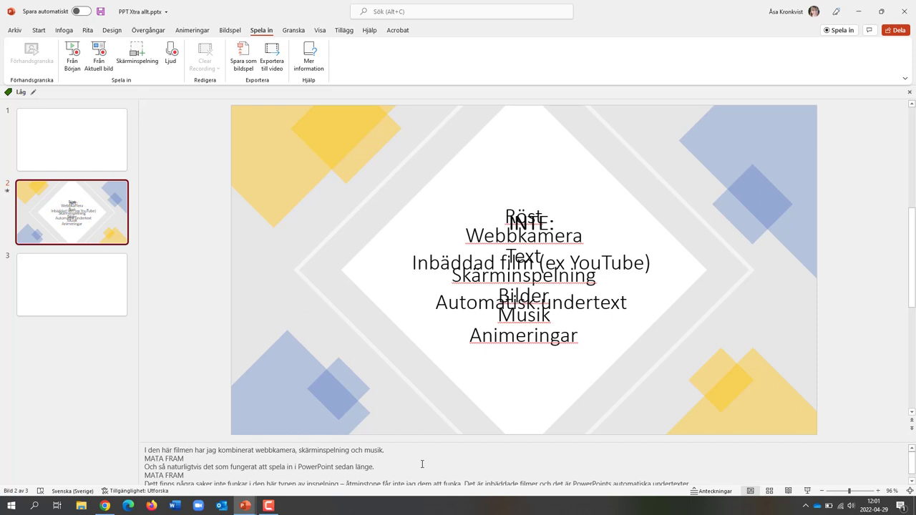
left_click(711, 492)
left_click(711, 492)
left_click(91, 164)
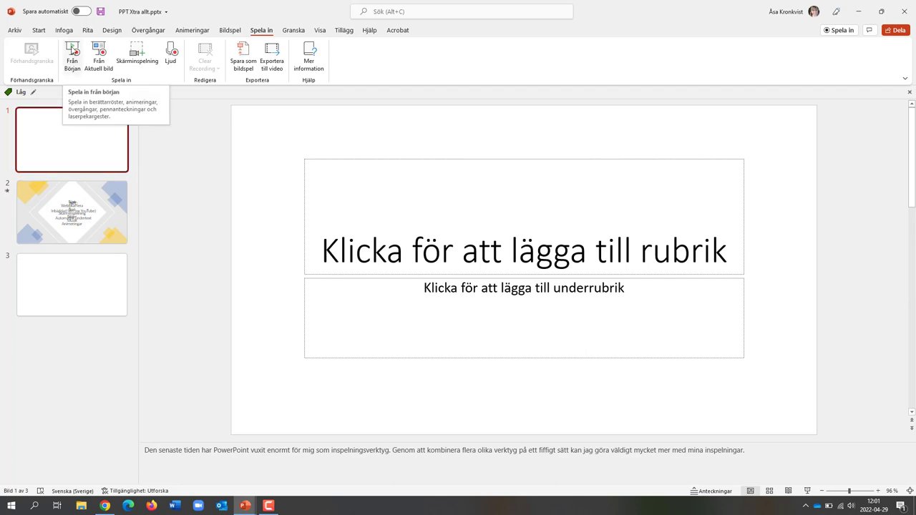
Record a webcam narration from slide 1 through slide 2's two text lists to slide 3, then stop.
left_click(72, 52)
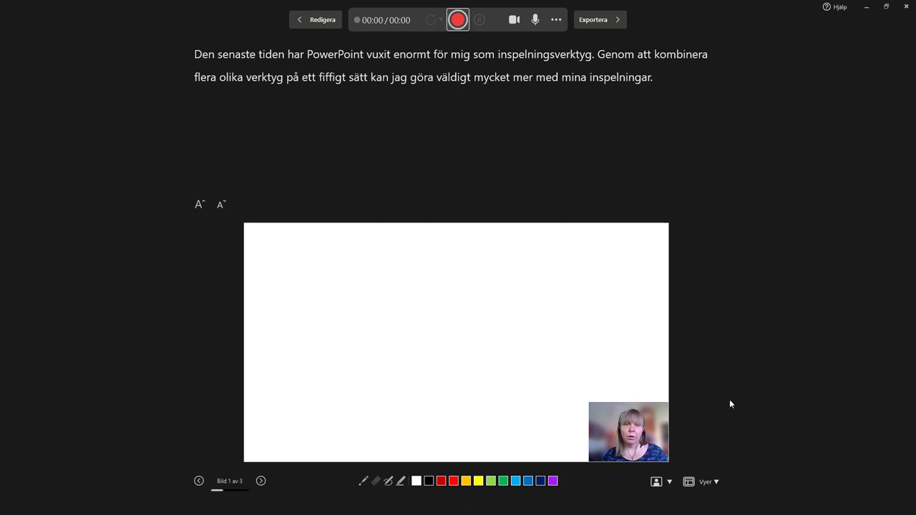
left_click(458, 20)
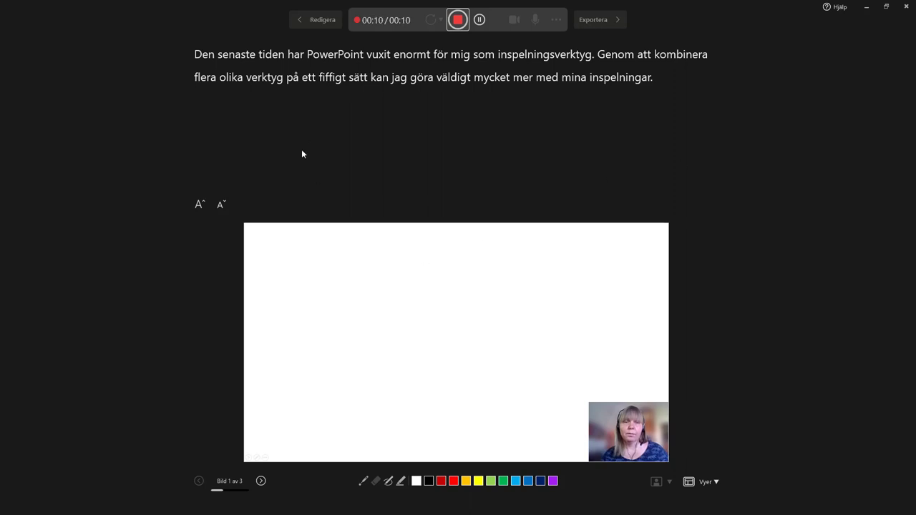
left_click(261, 481)
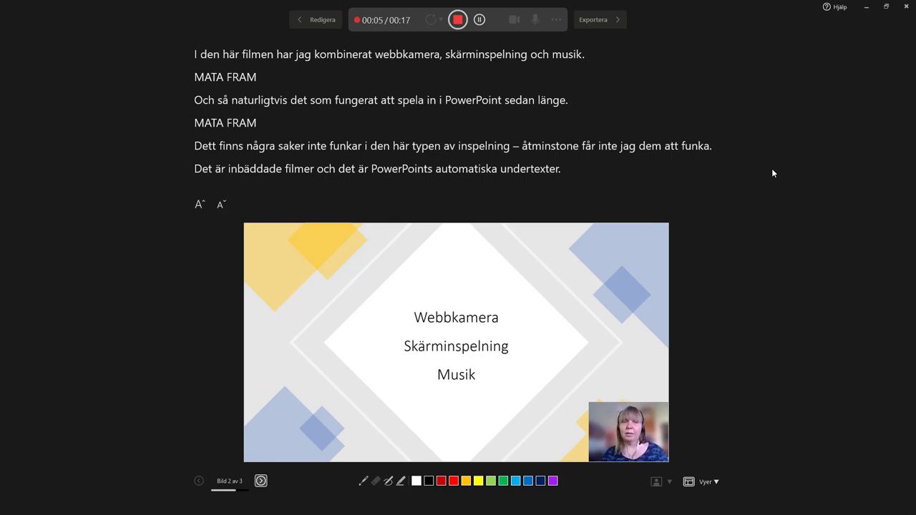
key("Right")
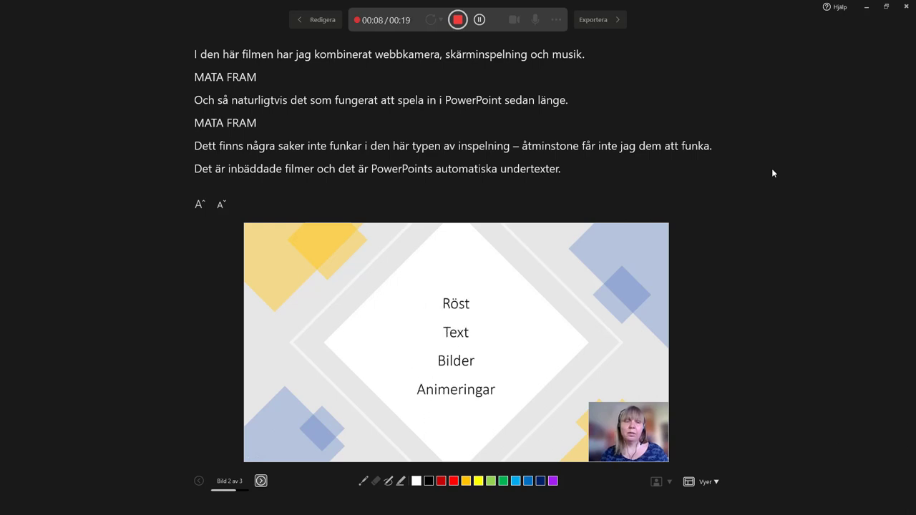
key("Right")
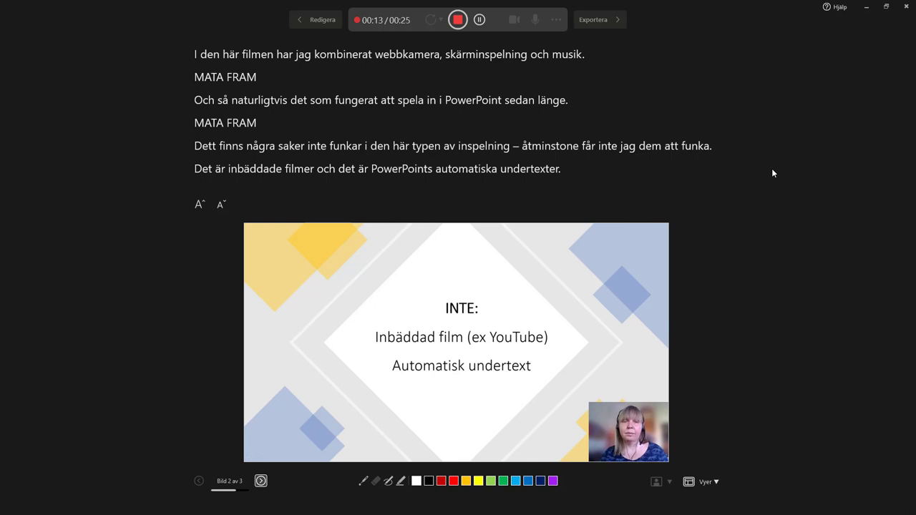
key("Right")
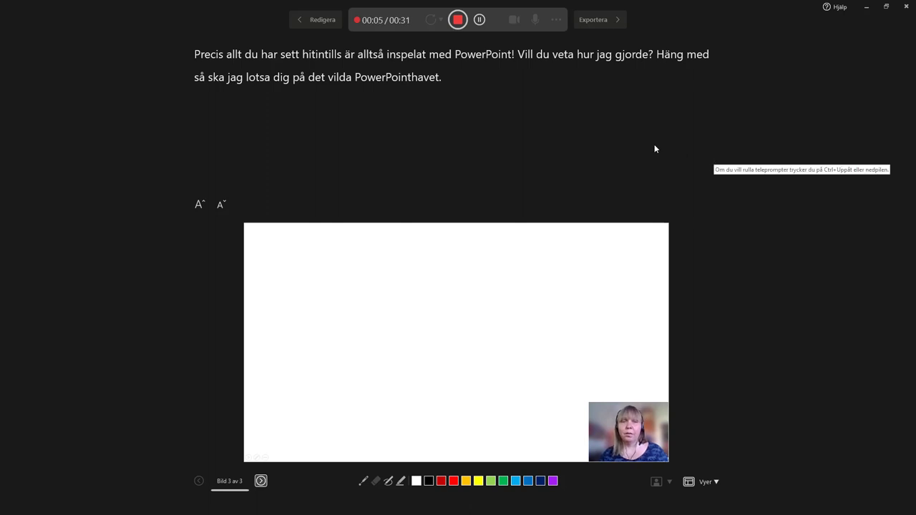
left_click(457, 20)
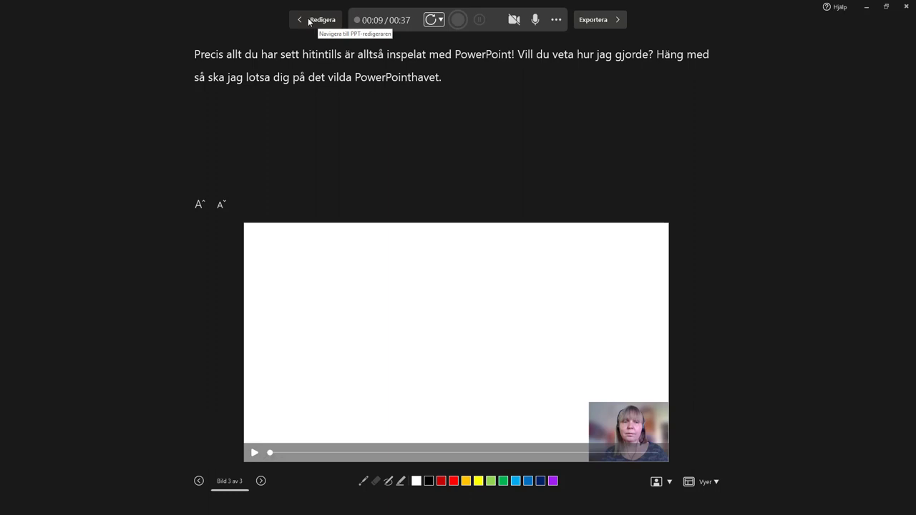
Back in the editor, enlarge slide 1's webcam video to fill the slide.
mouse_move(456, 342)
left_click(309, 21)
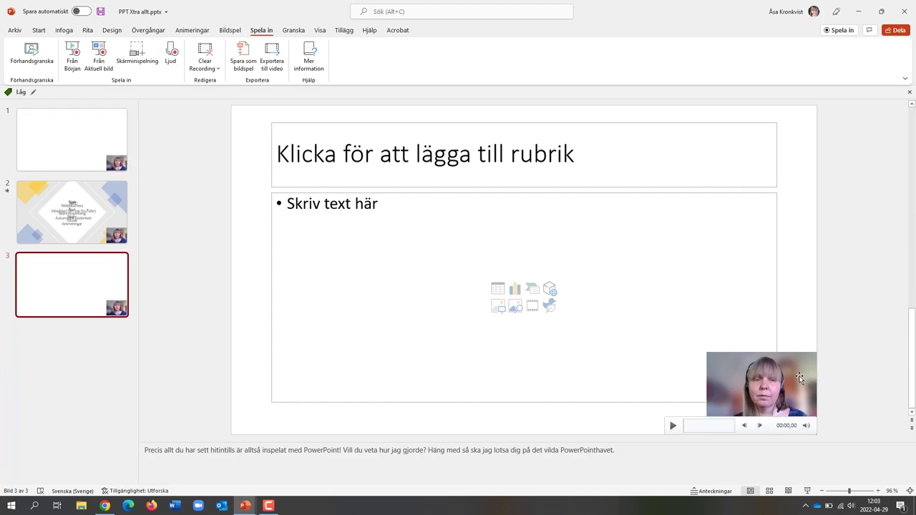
left_click(75, 154)
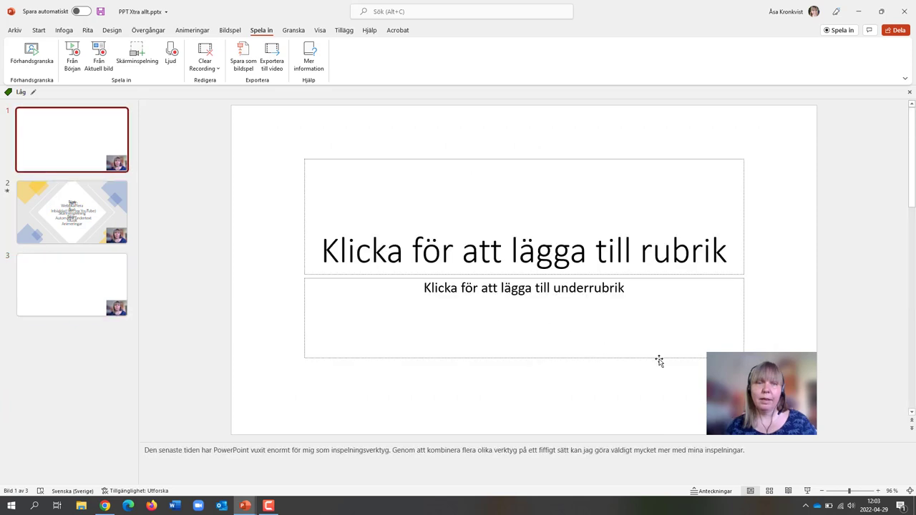
left_click(716, 373)
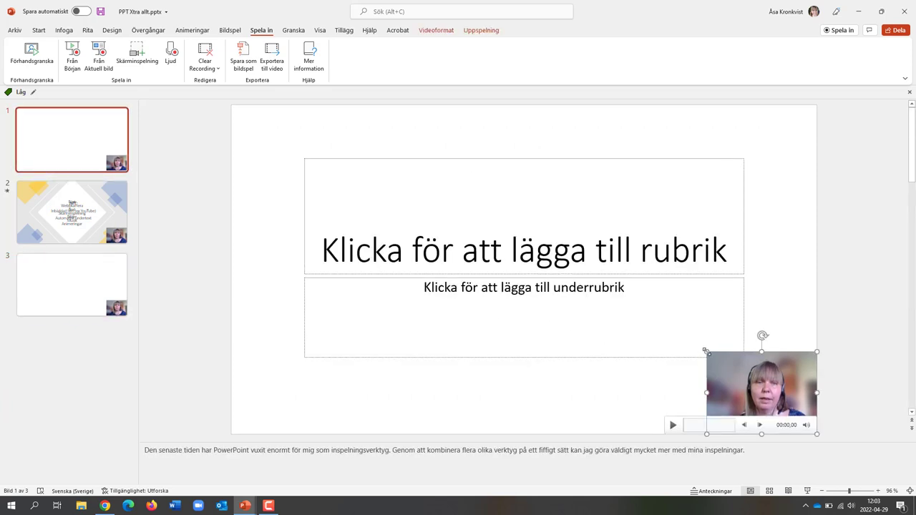
left_click_drag(706, 351, 230, 210)
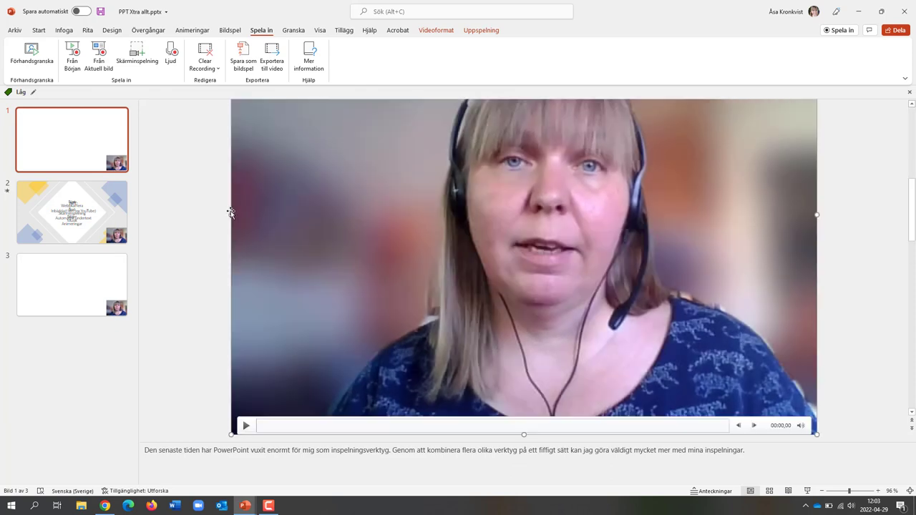
Enlarge slide 3's webcam video to fill the slide and align it.
left_click(118, 296)
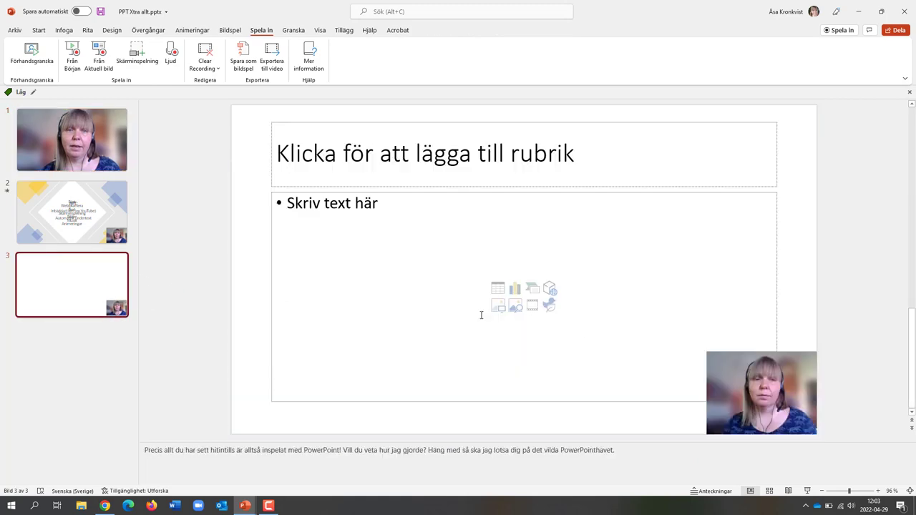
left_click(785, 361)
left_click_drag(707, 352, 232, 138)
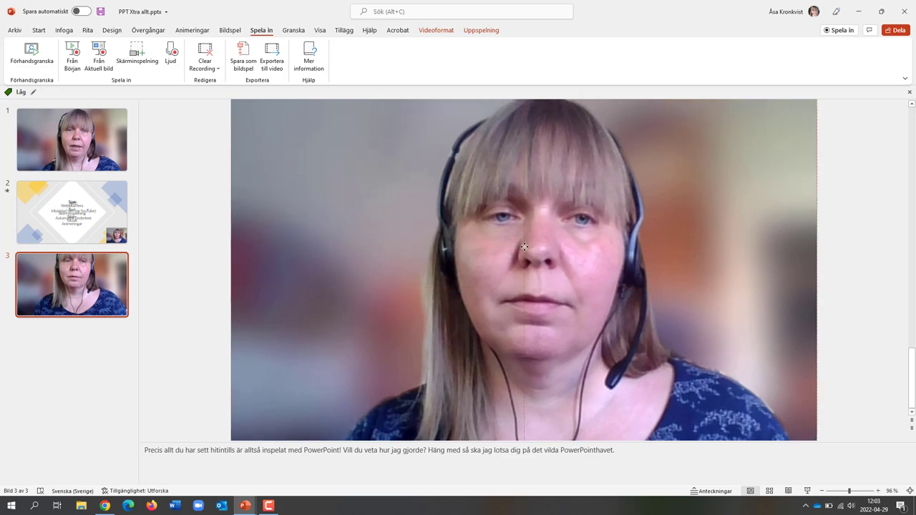
left_click_drag(525, 247, 533, 249)
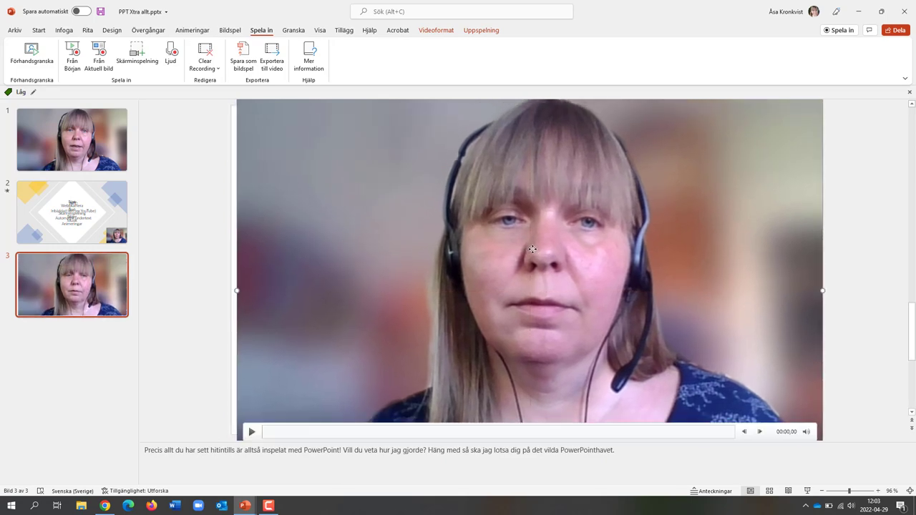
Move slide 2's webcam video off the slide's right edge.
left_click(100, 221)
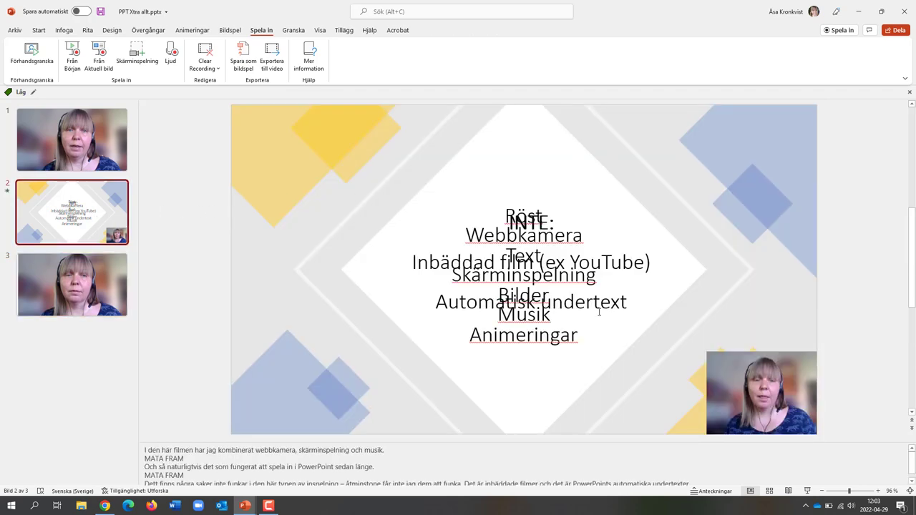
left_click_drag(740, 379, 873, 370)
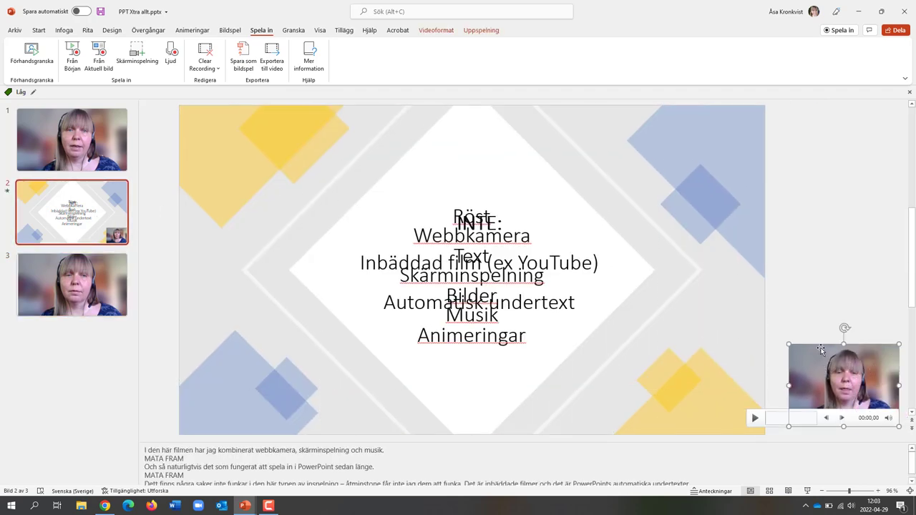
left_click(840, 280)
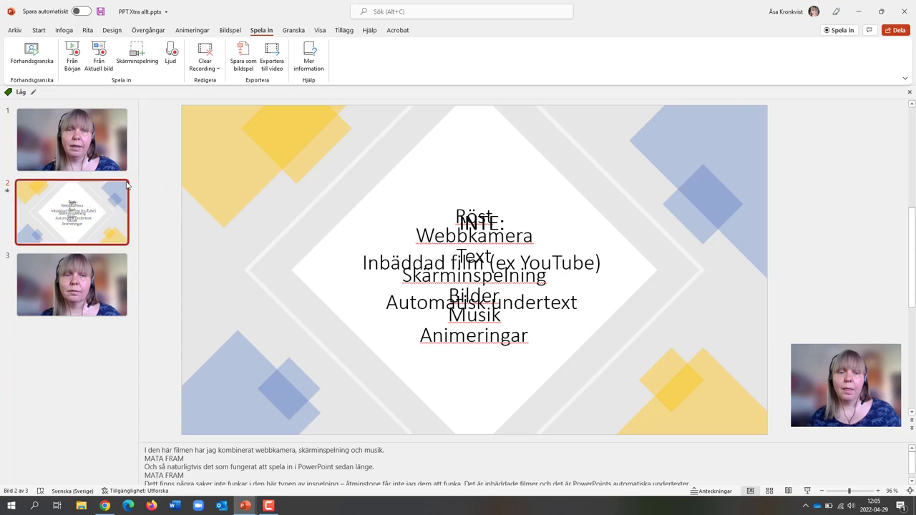
Insert a new blank (Tom) slide after slide 2.
left_click(39, 32)
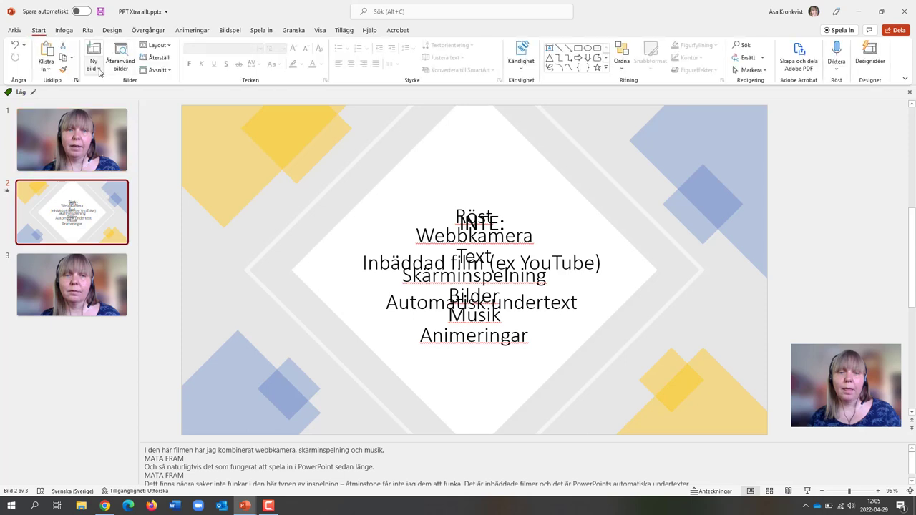
left_click(94, 66)
left_click(111, 196)
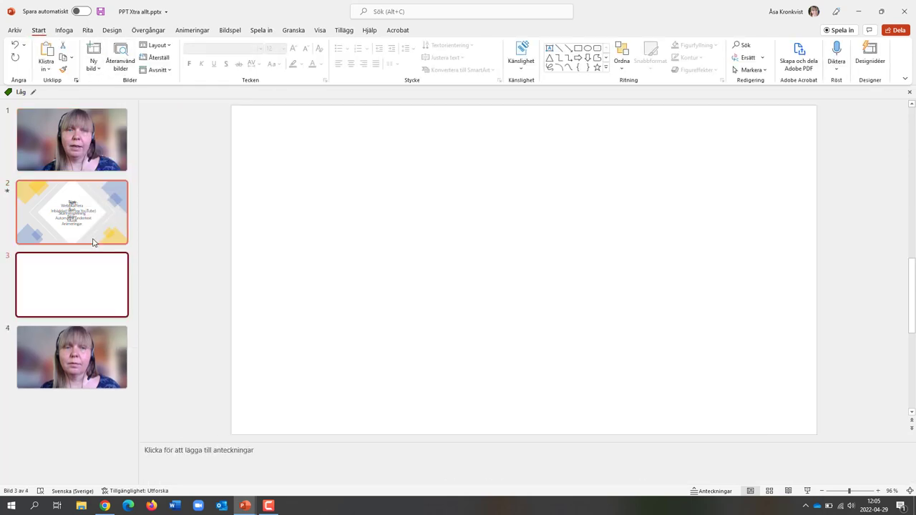
On the new slide 3, start a Skärminspelning screen recording.
left_click(114, 281)
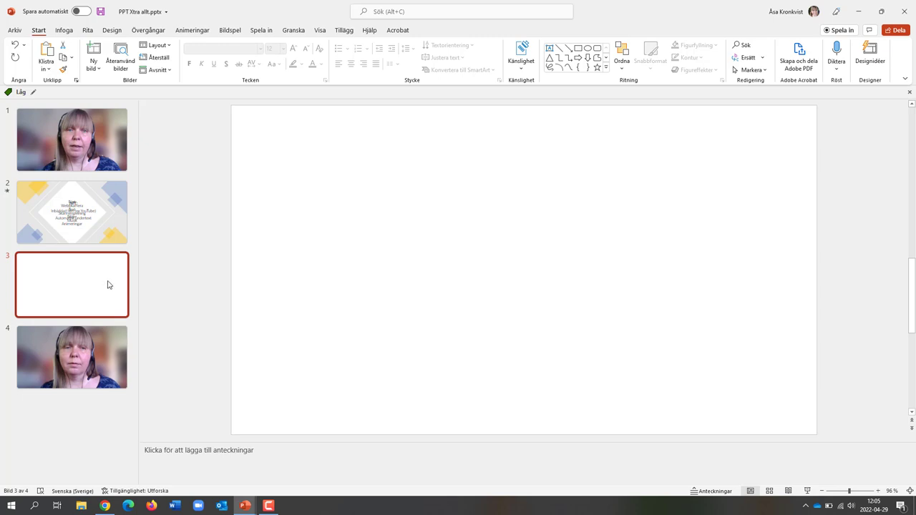
left_click(64, 30)
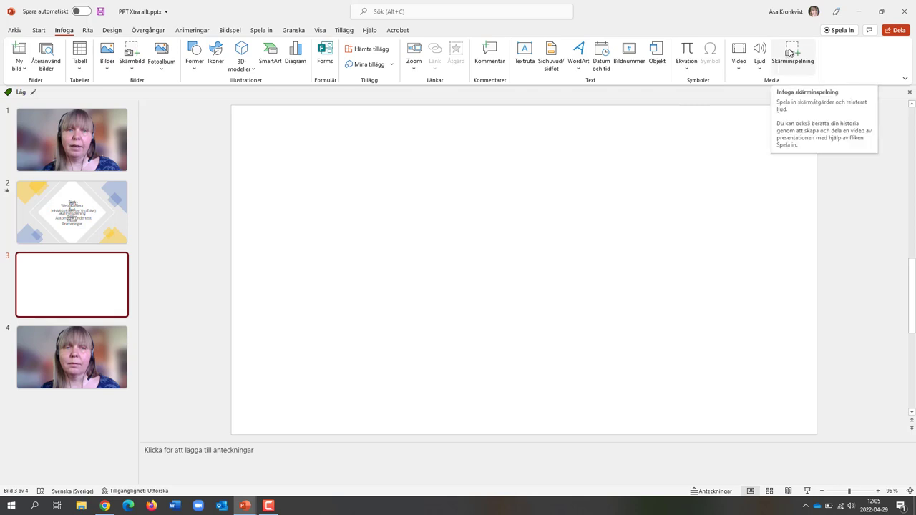
left_click(790, 52)
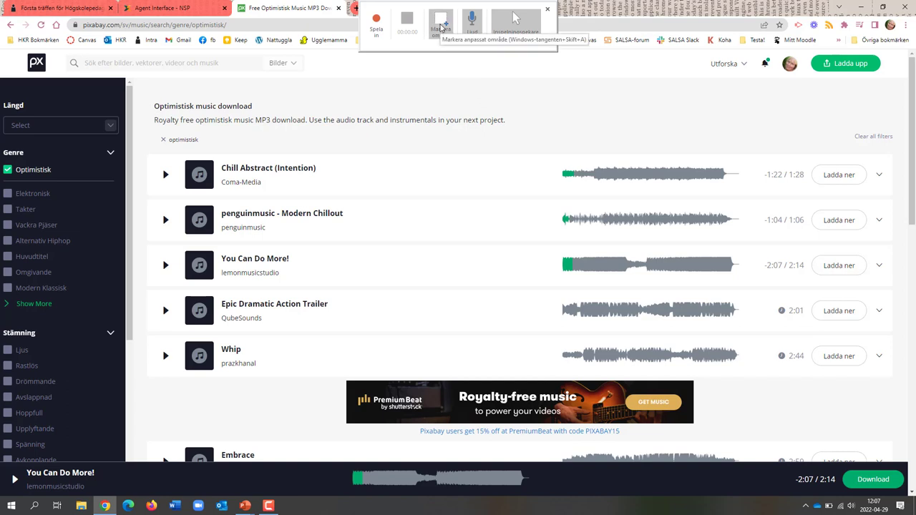
Mark the whole screen as the recording area and start recording.
left_click(441, 27)
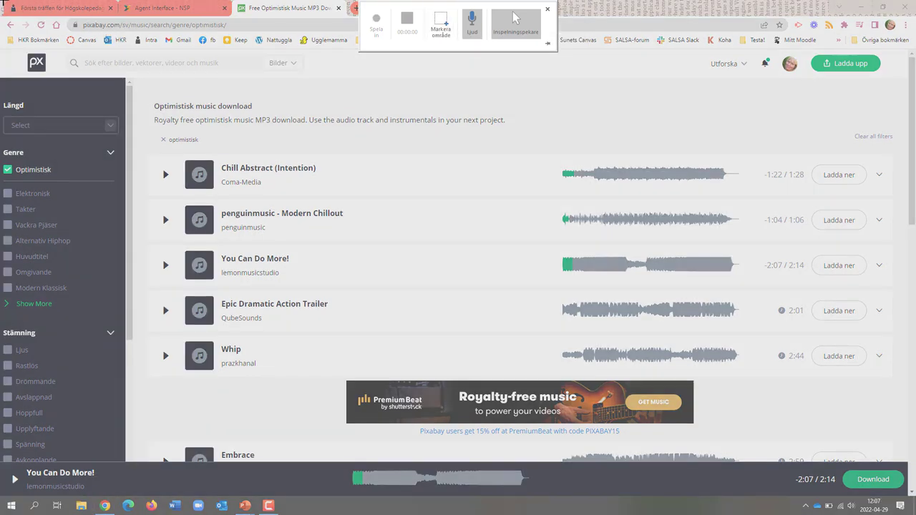
left_click_drag(1, 2, 913, 512)
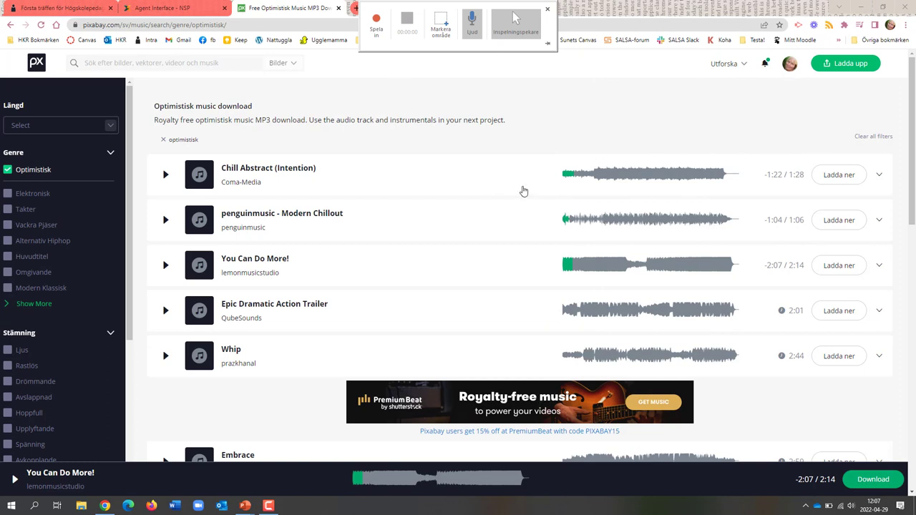
left_click(376, 29)
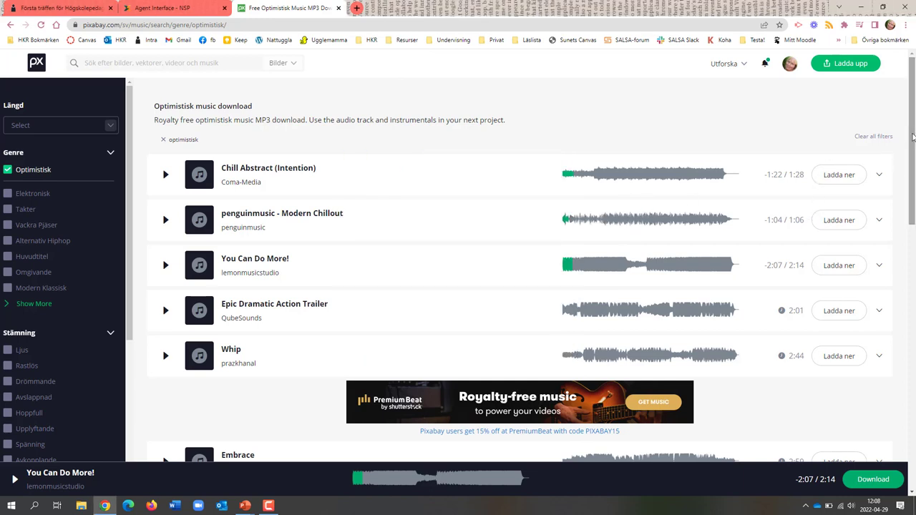
Scroll the Pixabay music list, then go back to the Pixabay home page.
mouse_move(913, 137)
left_mouse_down()
mouse_move(913, 163)
mouse_move(913, 150)
left_mouse_up()
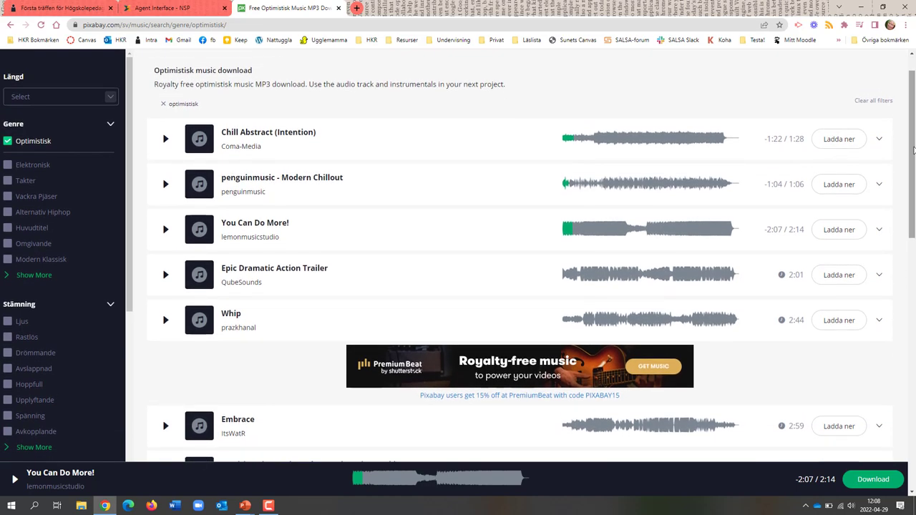
left_click_drag(913, 150, 913, 132)
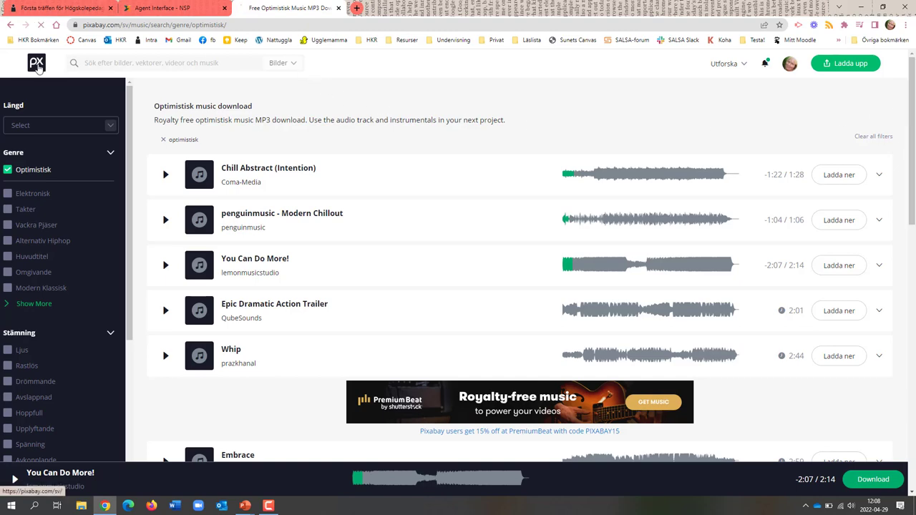
left_click(38, 66)
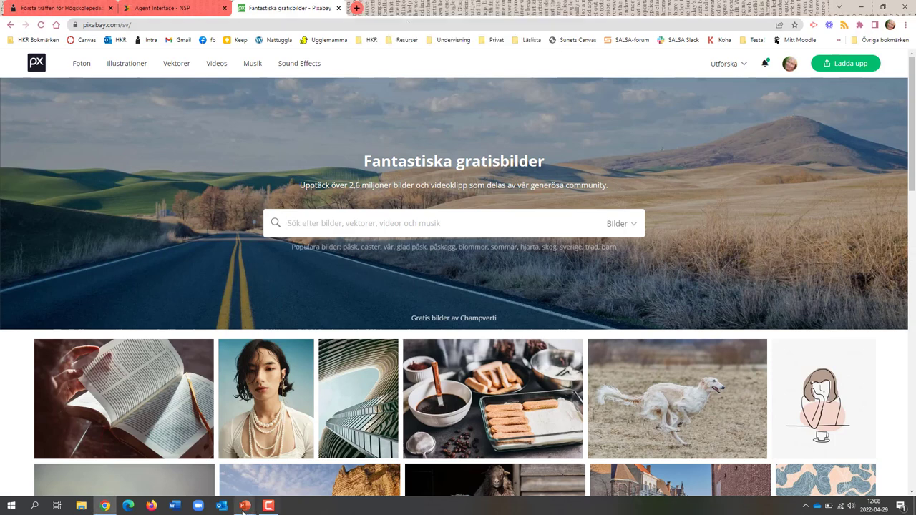
mouse_move(245, 505)
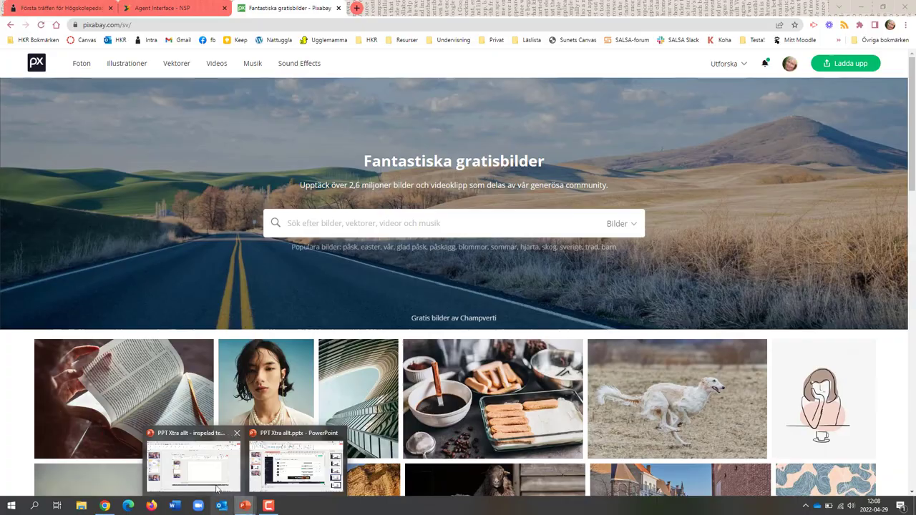
Trim the Pixabay screen recording to 00:03,899–00:36,638, then go to slide 1.
left_click(266, 479)
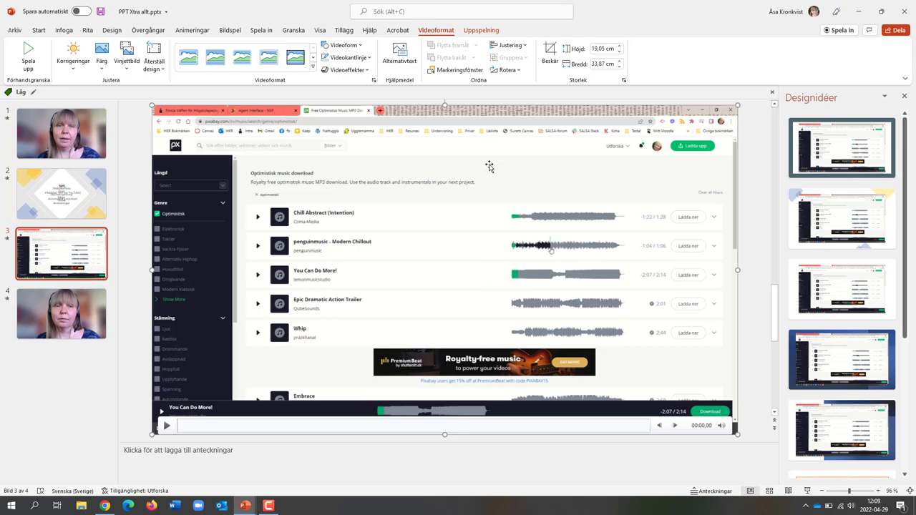
left_click(475, 31)
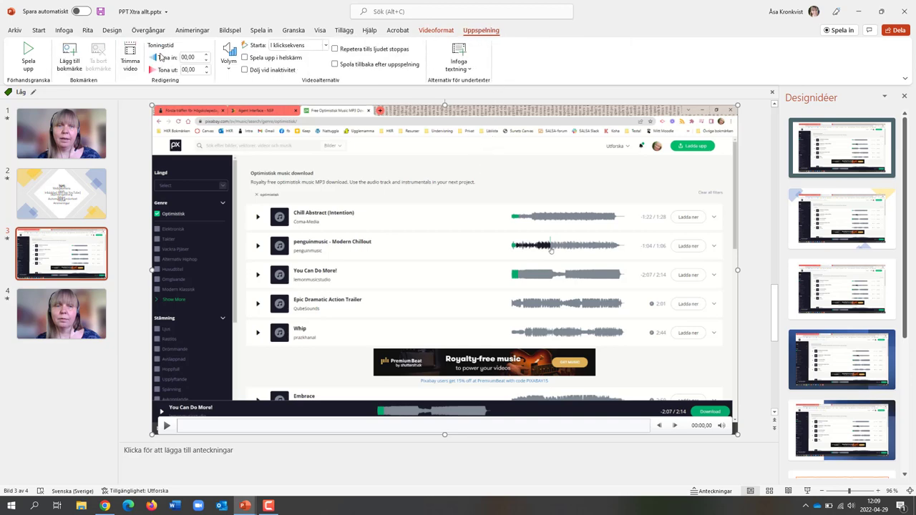
left_click(131, 57)
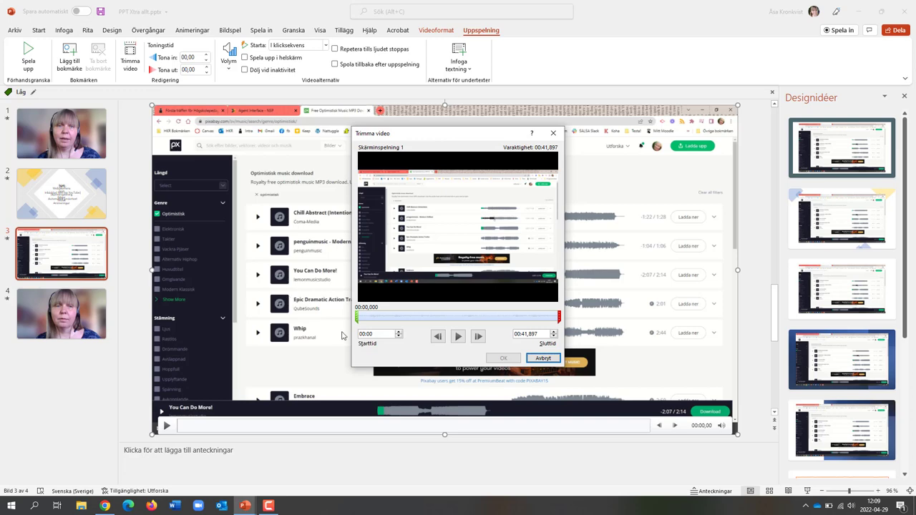
left_click_drag(355, 318, 372, 323)
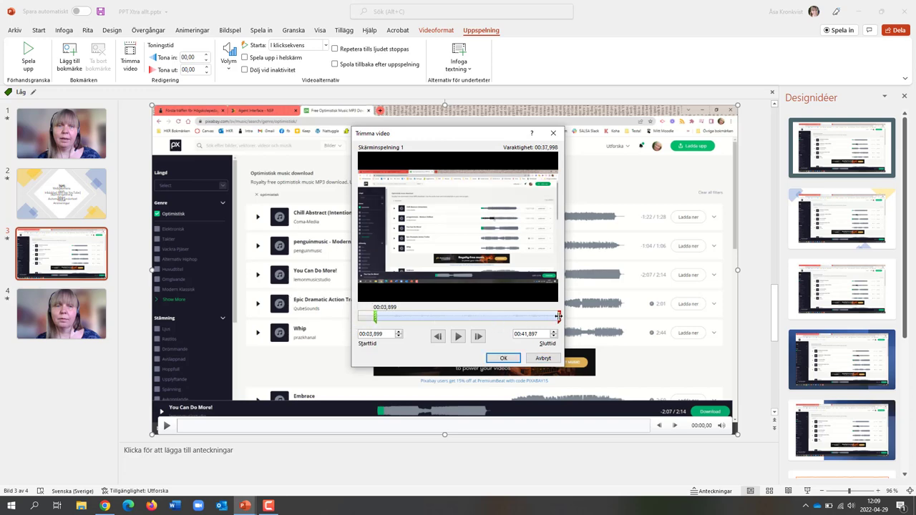
left_click_drag(558, 316, 541, 316)
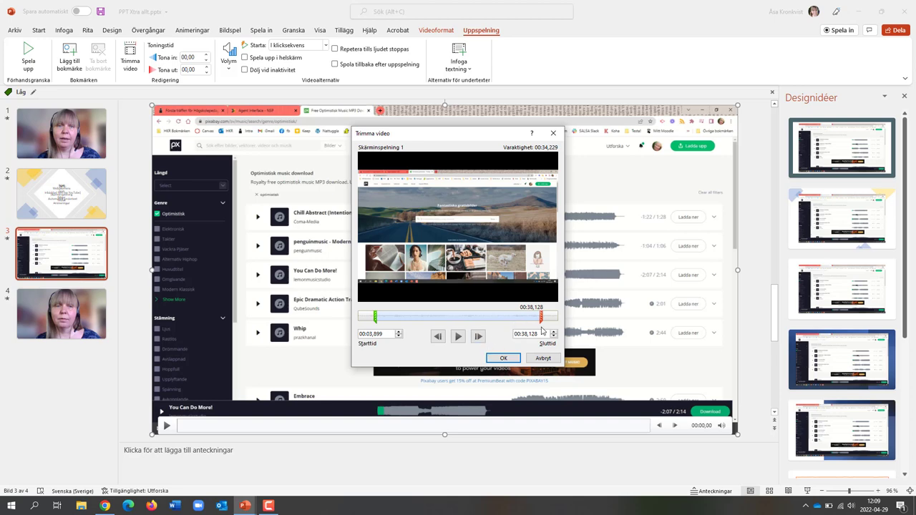
left_click_drag(543, 319, 534, 319)
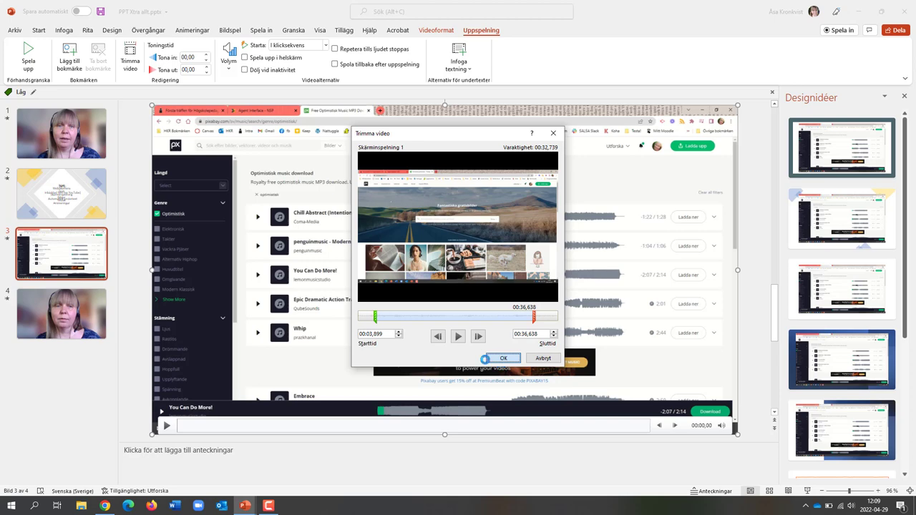
left_click(503, 358)
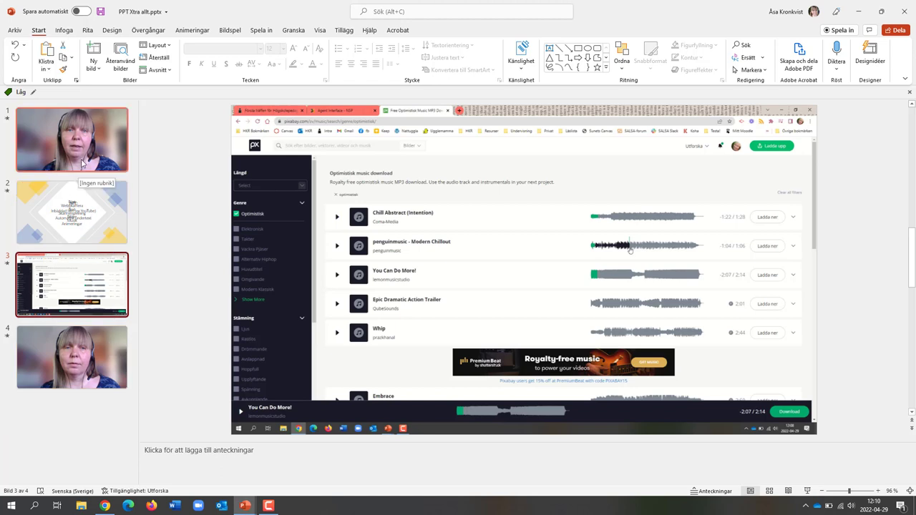
left_click(81, 163)
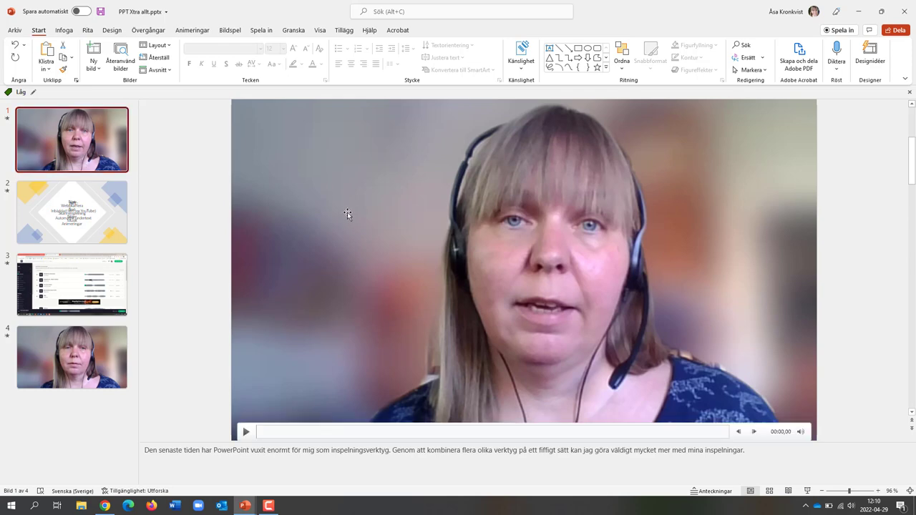
Draw an 18,72 × 2,32 cm rectangle banner across the bottom of slide 1.
left_click(63, 31)
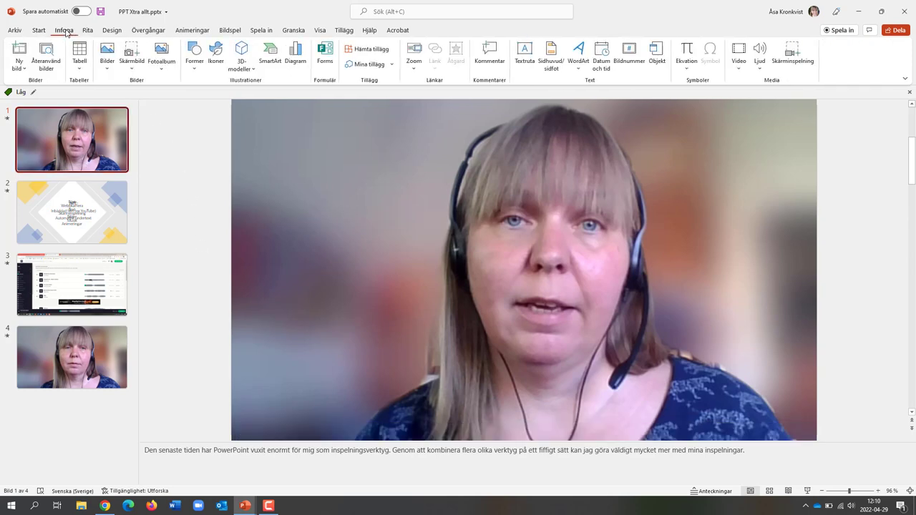
left_click(195, 69)
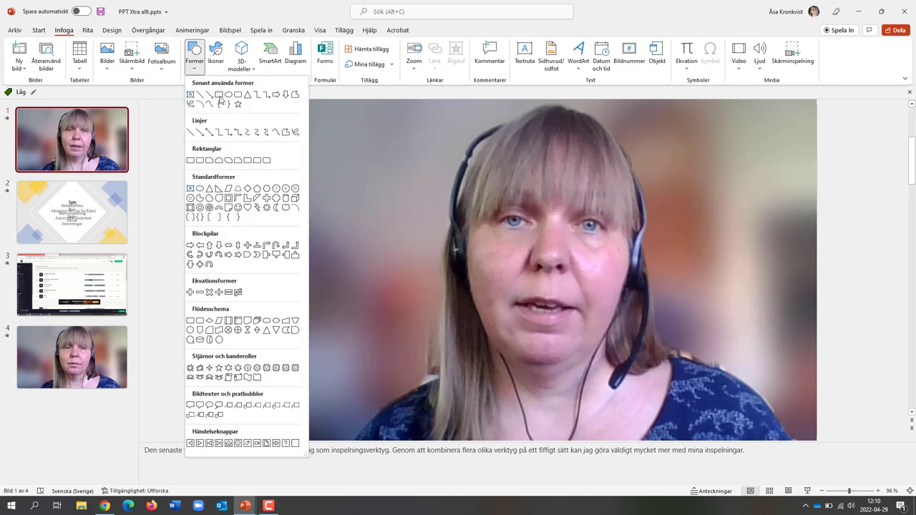
left_click(220, 97)
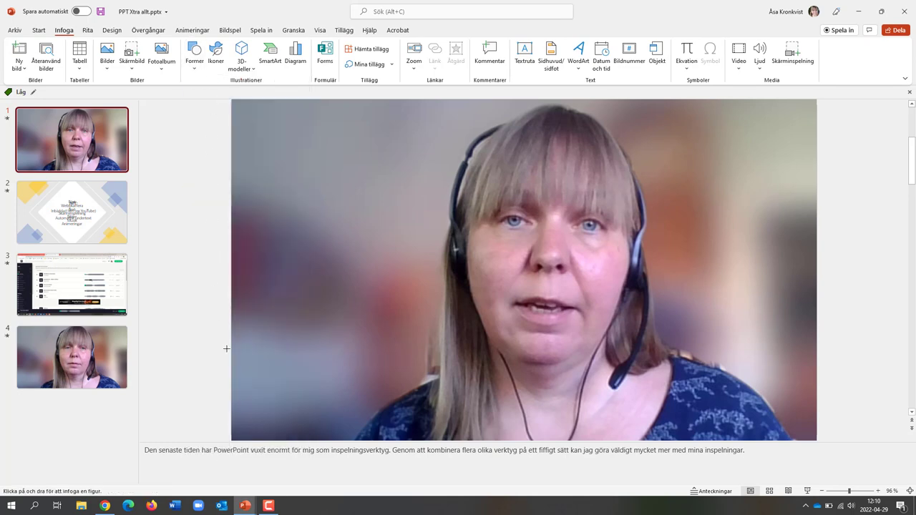
mouse_move(227, 355)
left_mouse_down()
mouse_move(542, 408)
mouse_move(555, 399)
left_mouse_up()
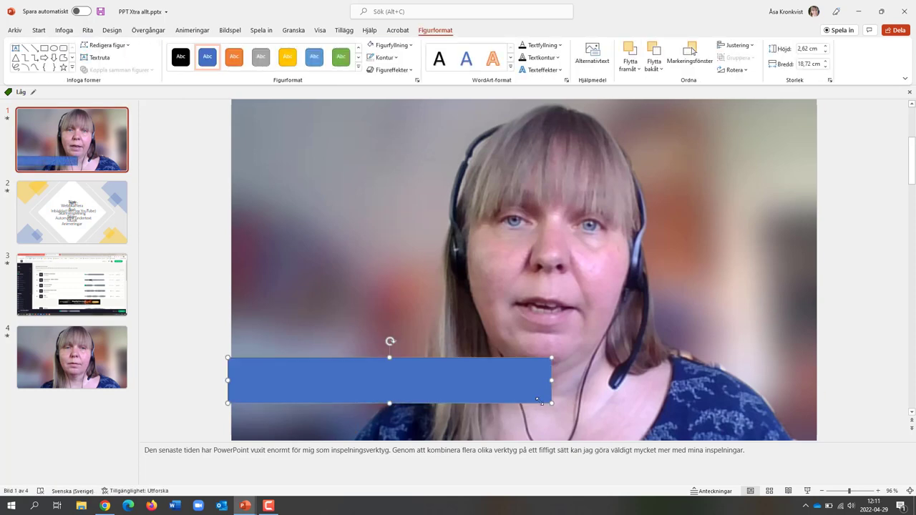
left_click_drag(444, 381, 445, 394)
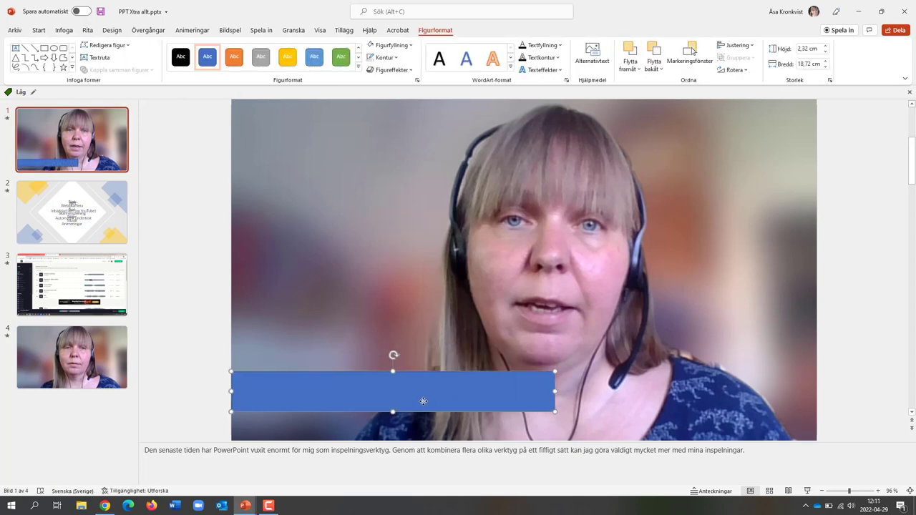
Type 'PowerPoint Extra allt' into the rectangle banner.
right_click(423, 401)
left_click(465, 188)
type("PowerPoint Ext")
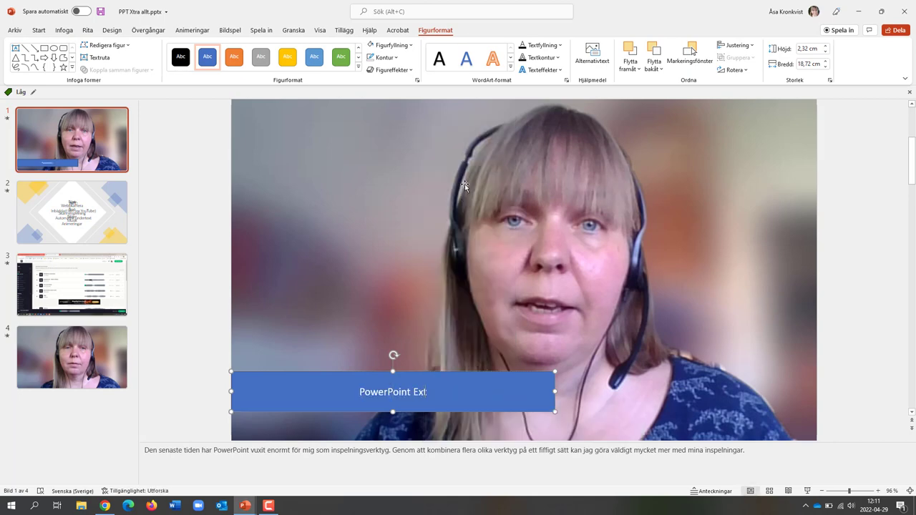
type("ra allt")
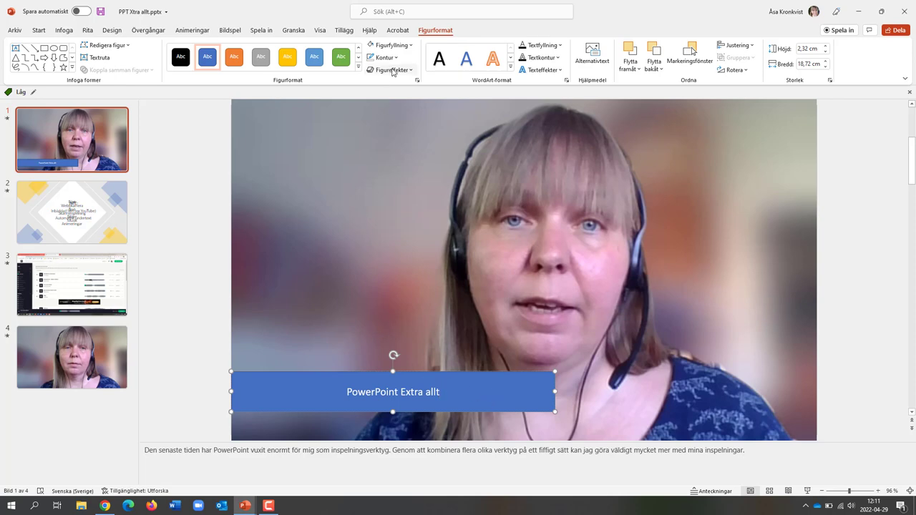
Fill the banner black with 72% transparency.
left_click(410, 45)
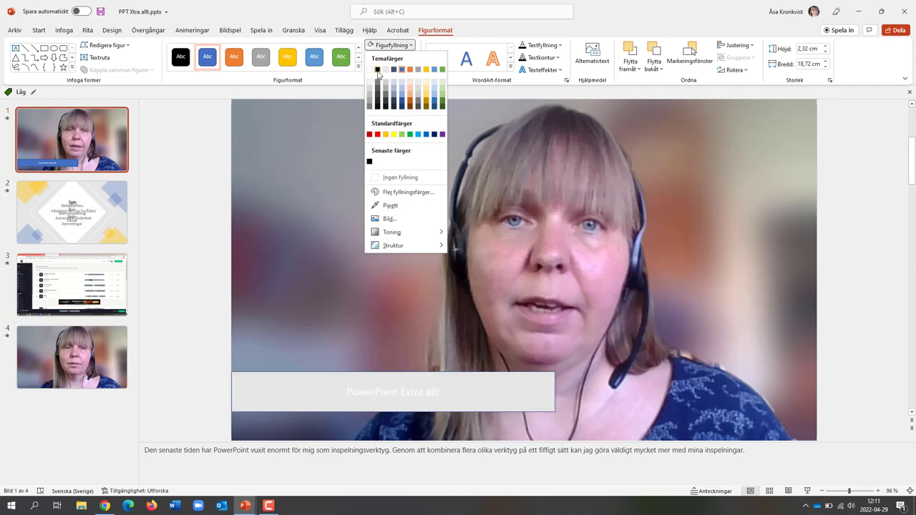
left_click(378, 69)
left_click(405, 45)
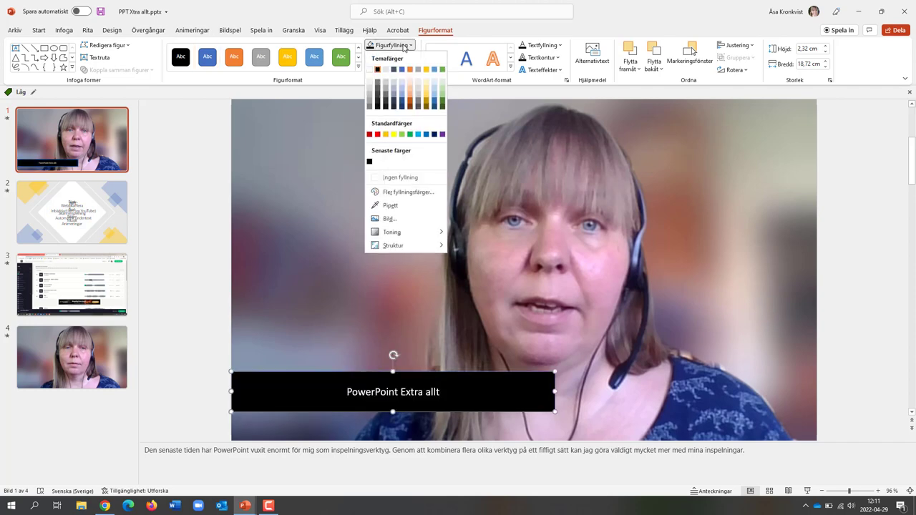
left_click(407, 192)
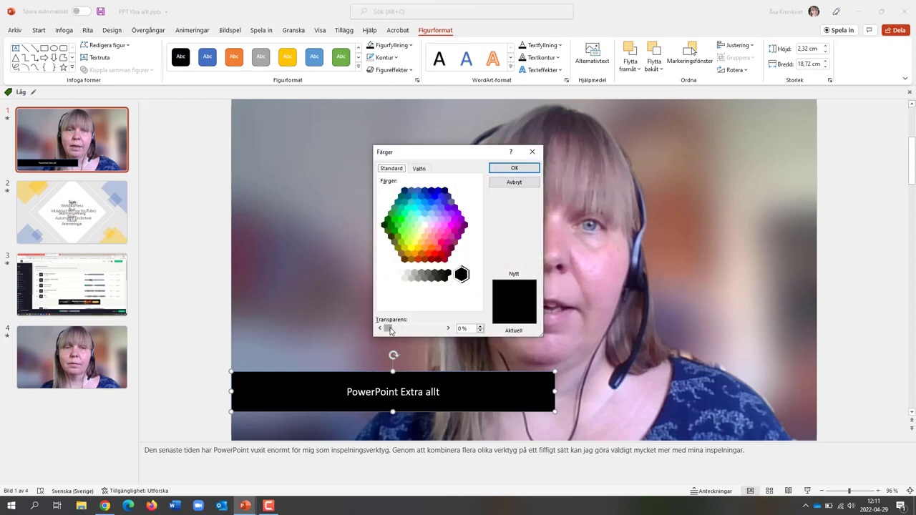
left_click_drag(388, 328, 428, 330)
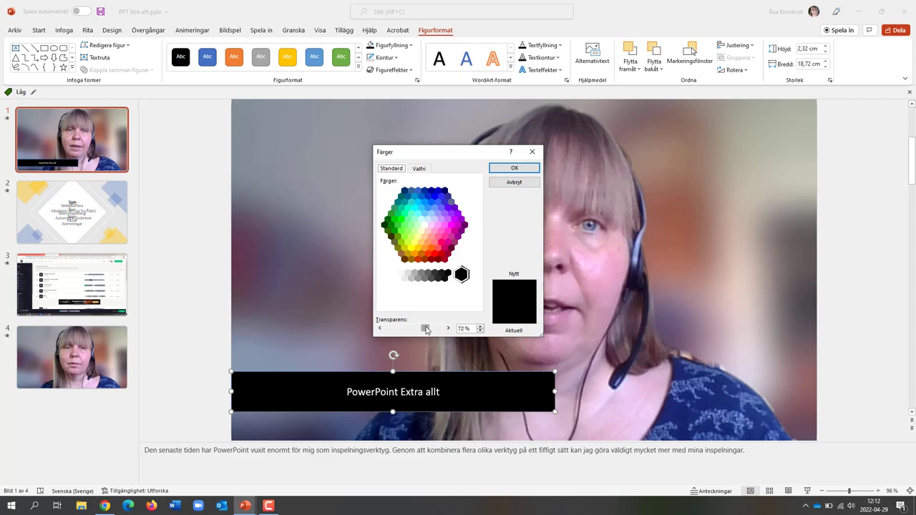
left_click(515, 168)
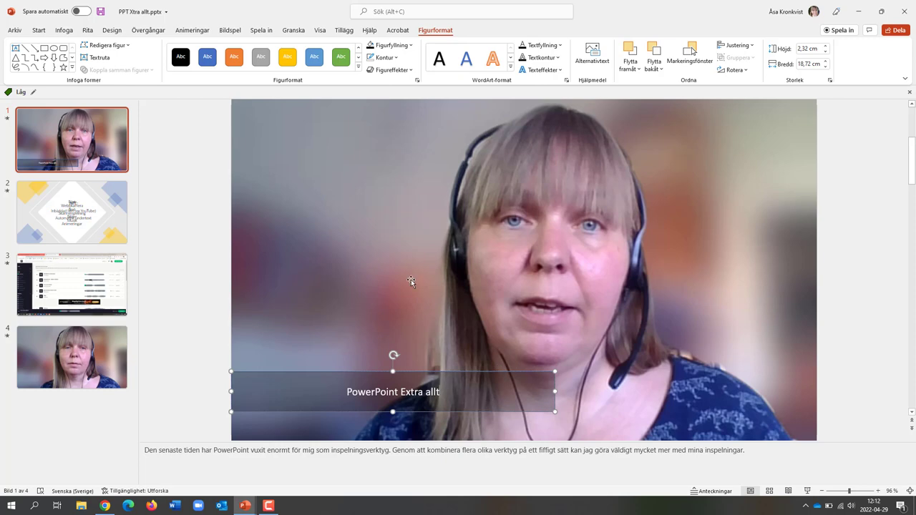
Remove the banner's outline and select its 'PowerPoint Extra allt' text.
left_click(386, 57)
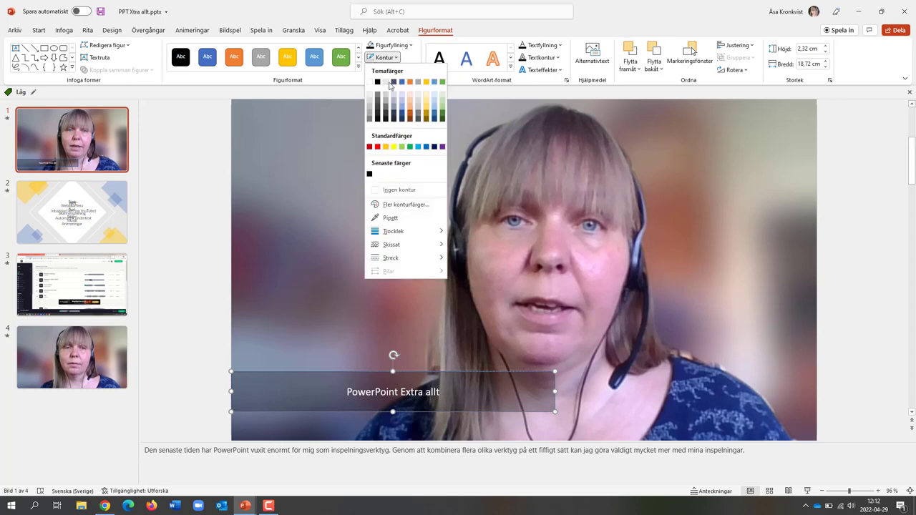
left_click(399, 190)
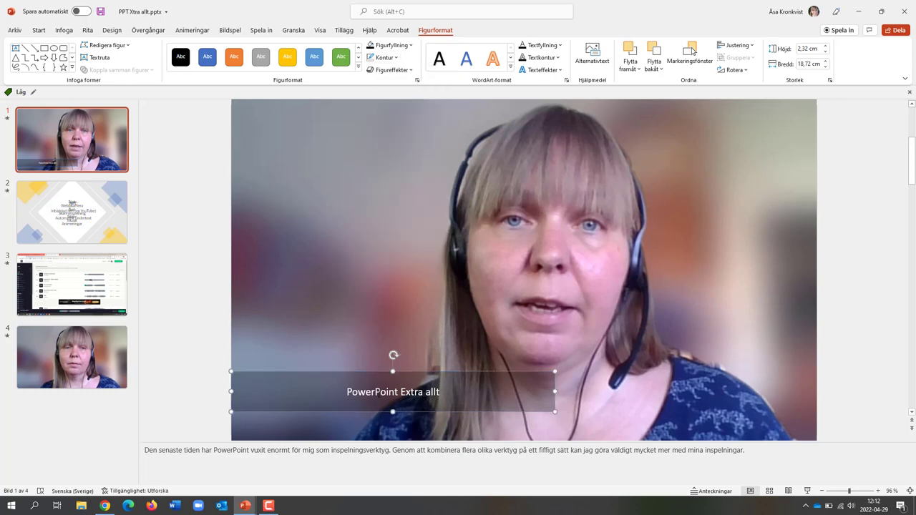
left_click_drag(346, 392, 441, 392)
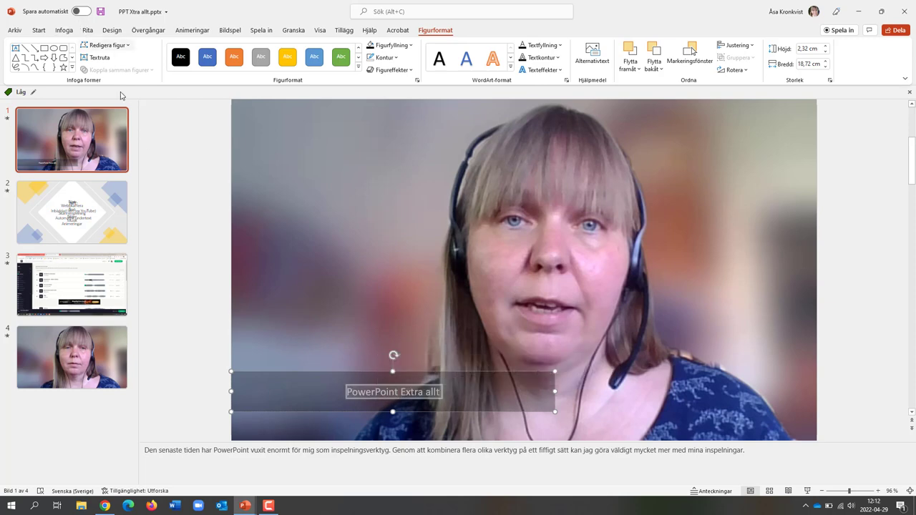
Increase the title text to 48 pt and make it bold.
left_click(38, 31)
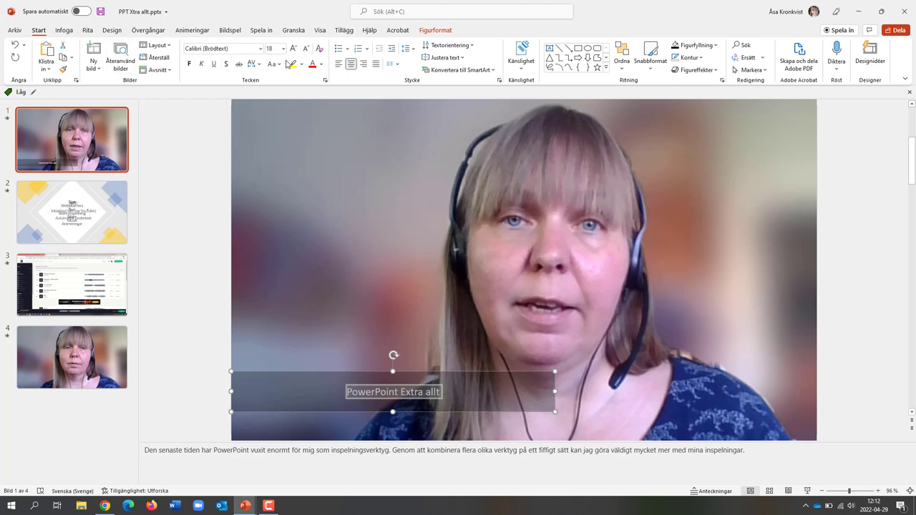
left_click(294, 49)
left_click(293, 49)
left_click(294, 48)
left_click(293, 48)
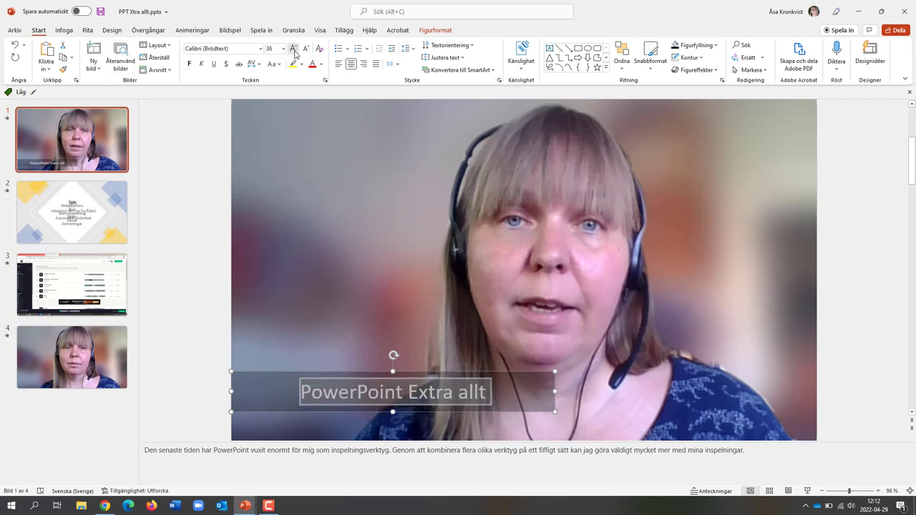
left_click(294, 49)
left_click(294, 49)
left_click(294, 49)
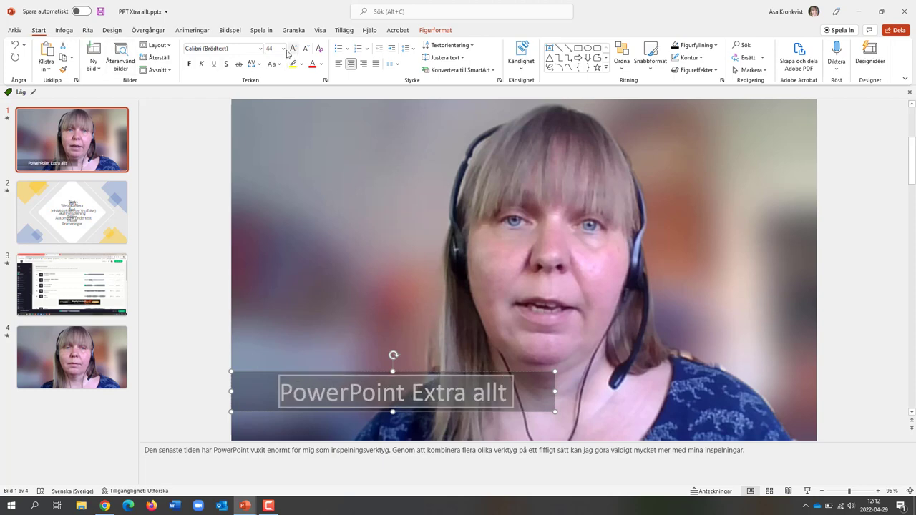
left_click(189, 64)
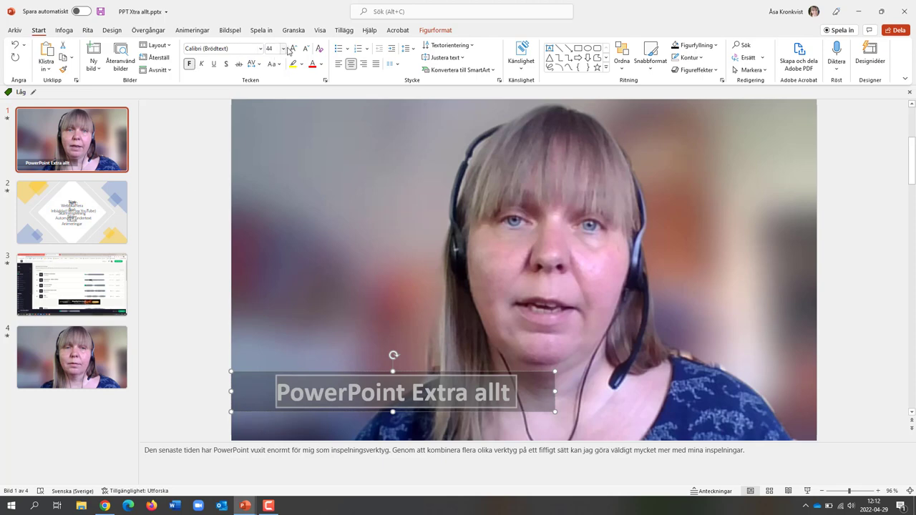
Deselect the banner to check it, then reselect the title box.
left_click(187, 189)
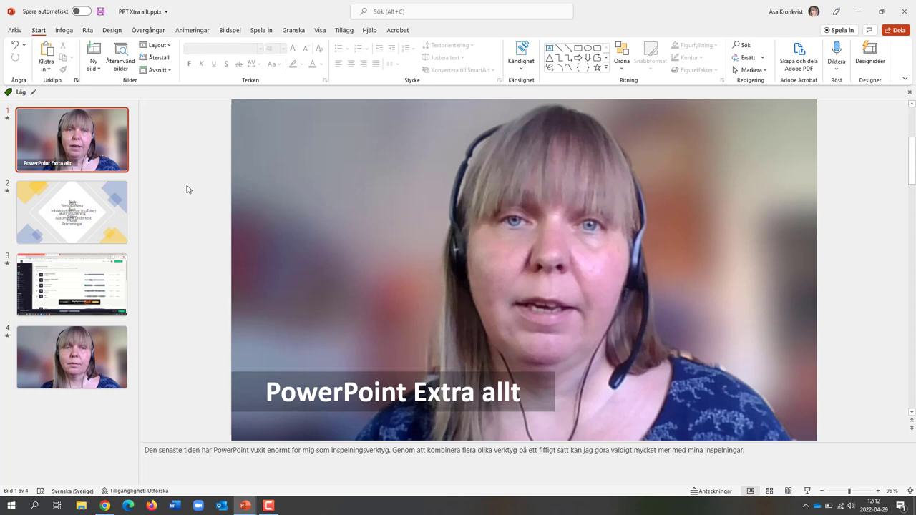
left_click(307, 375)
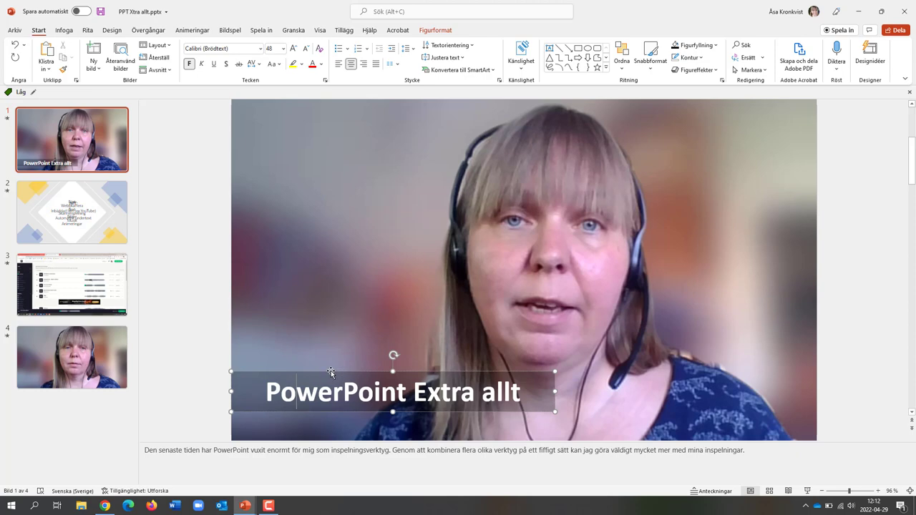
left_click(205, 33)
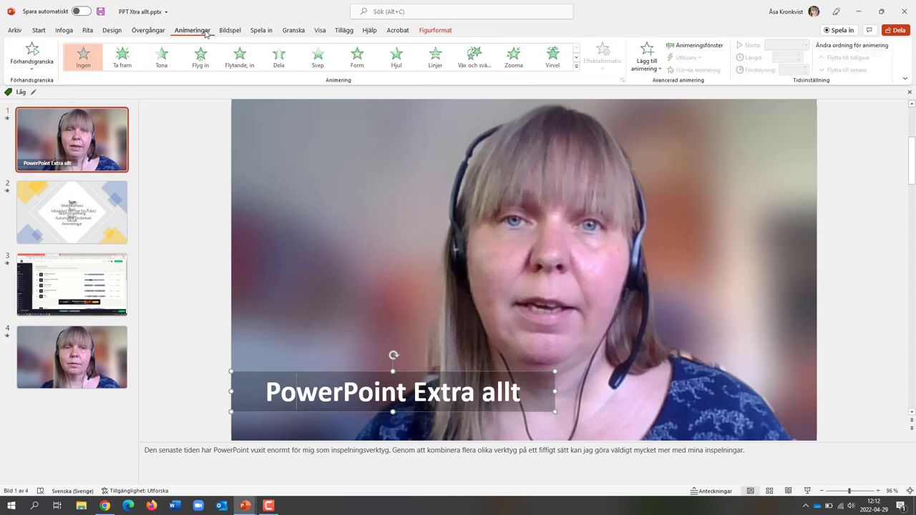
mouse_move(523, 270)
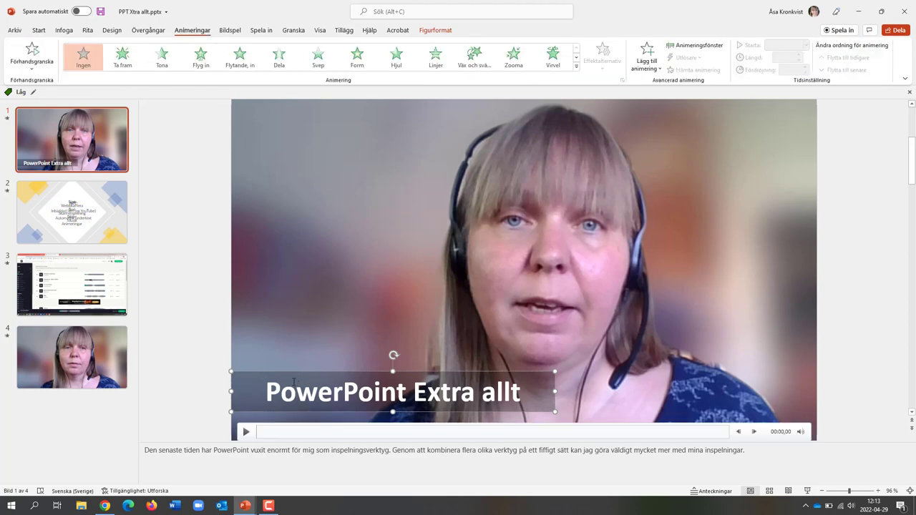
Apply a Svep (wipe) entrance to the title, coming in from the left.
left_click(315, 60)
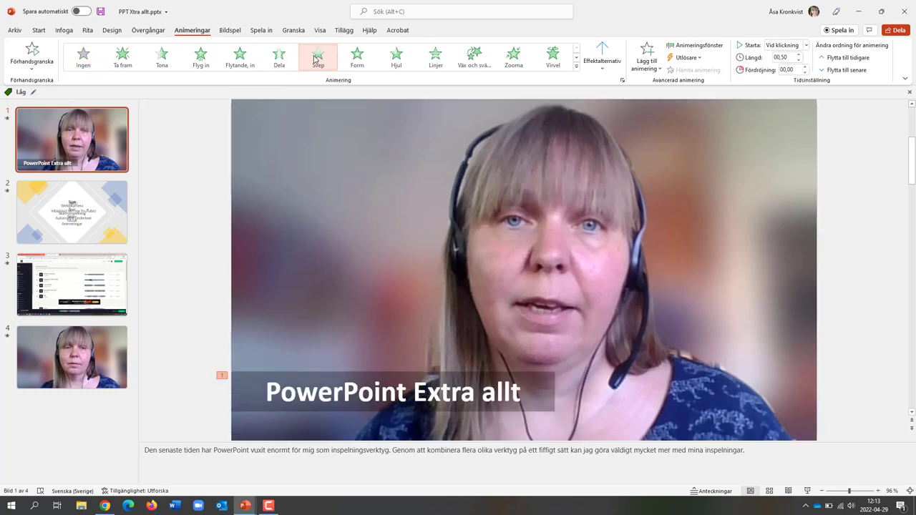
left_click(603, 66)
left_click(603, 124)
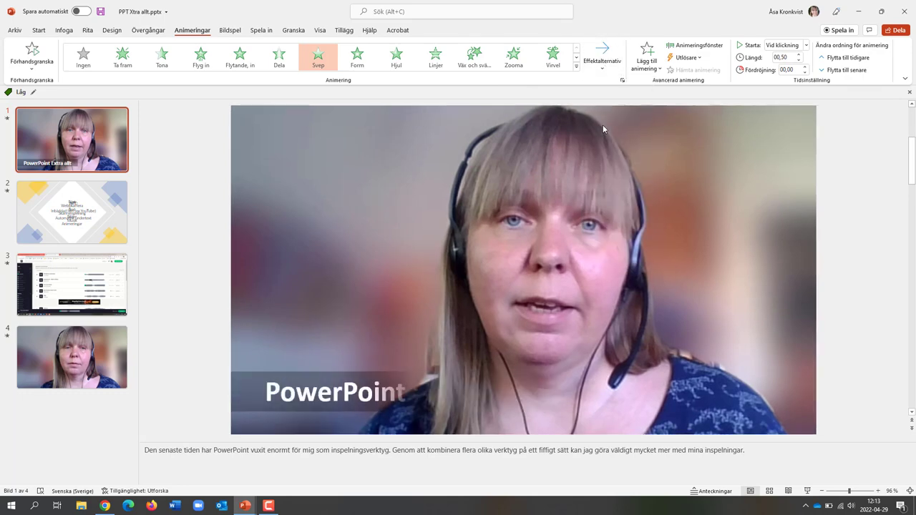
Make the wipe last 00,25, start Med föregående, after a 03,00 delay.
left_click(800, 62)
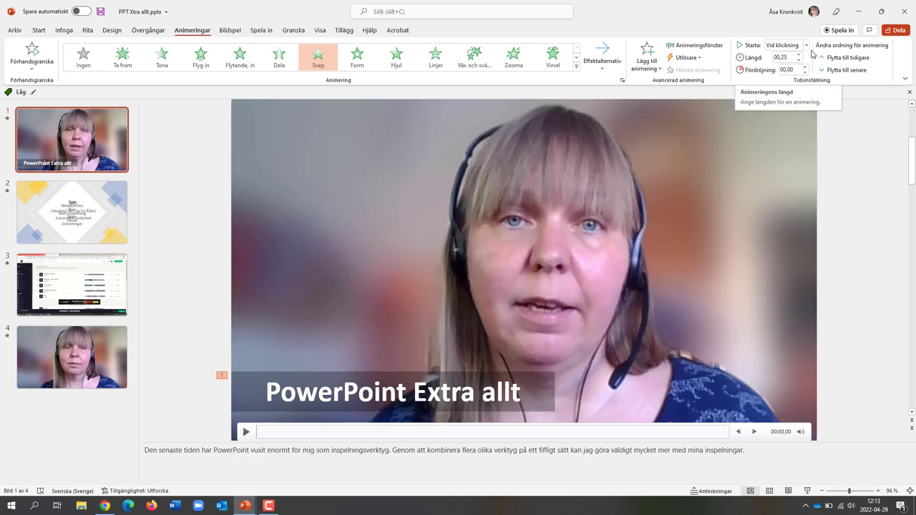
left_click(807, 46)
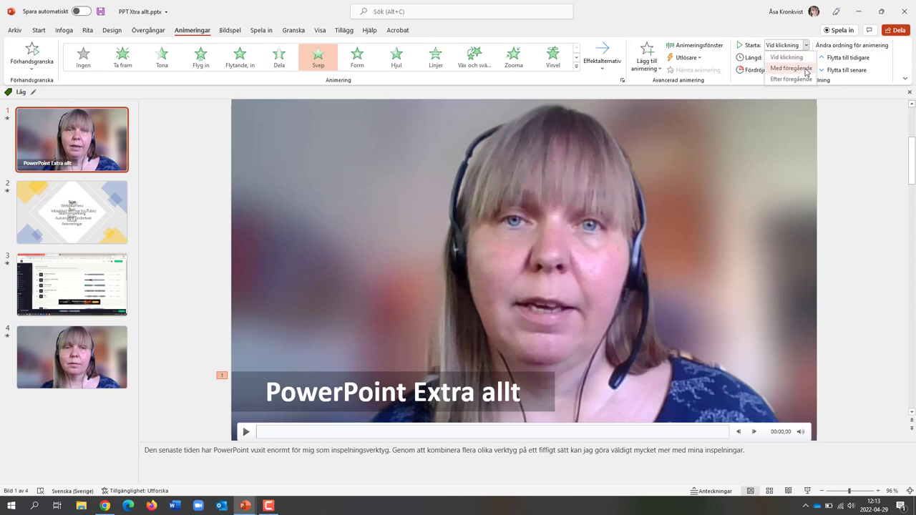
left_click(806, 68)
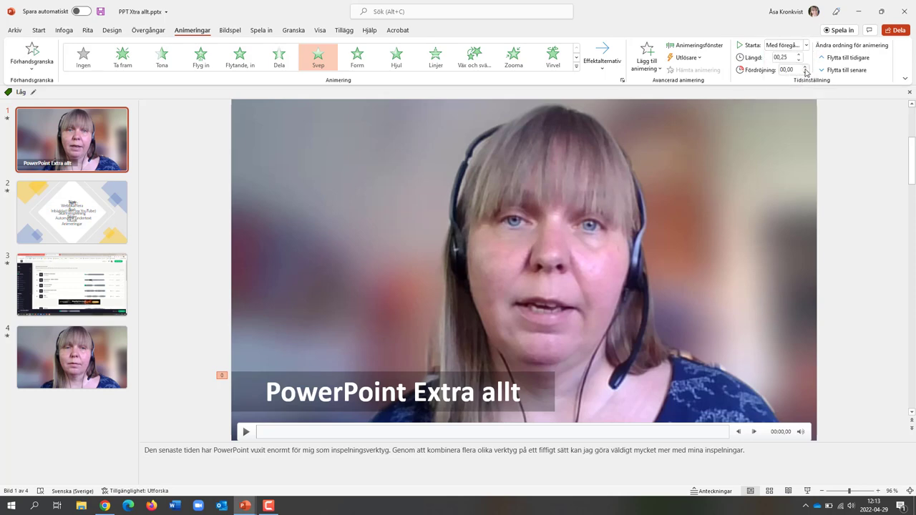
left_click(804, 67)
left_click(804, 67)
left_click(805, 66)
left_click(804, 67)
left_click(805, 67)
left_click(805, 67)
Add a Svep exit animation to the title that wipes out from the right.
left_click(657, 69)
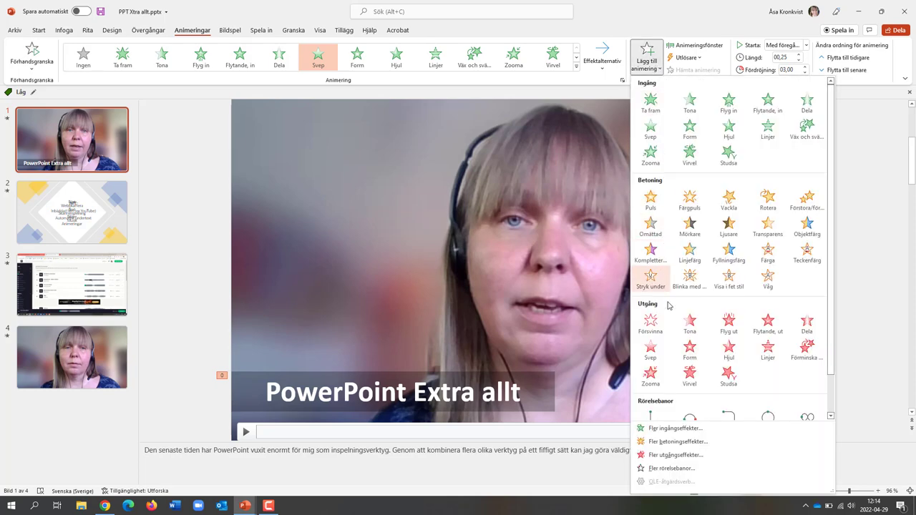
left_click(653, 354)
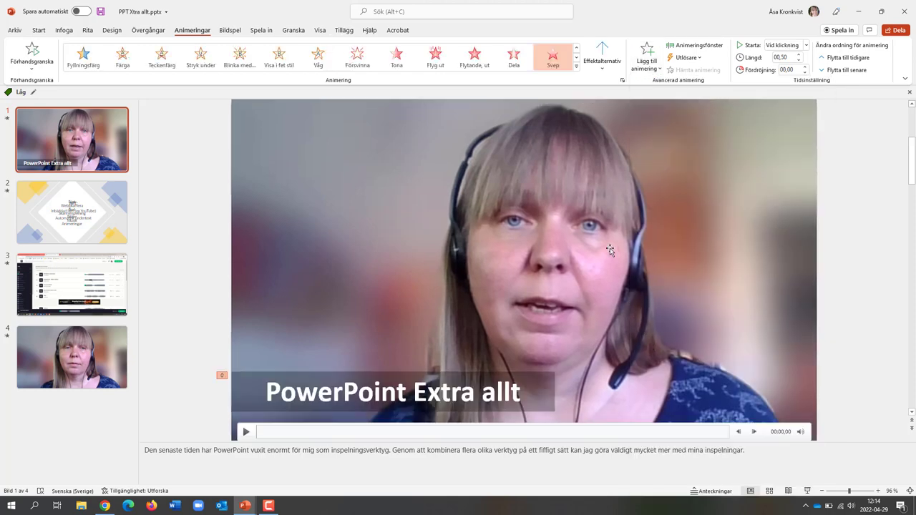
left_click(602, 56)
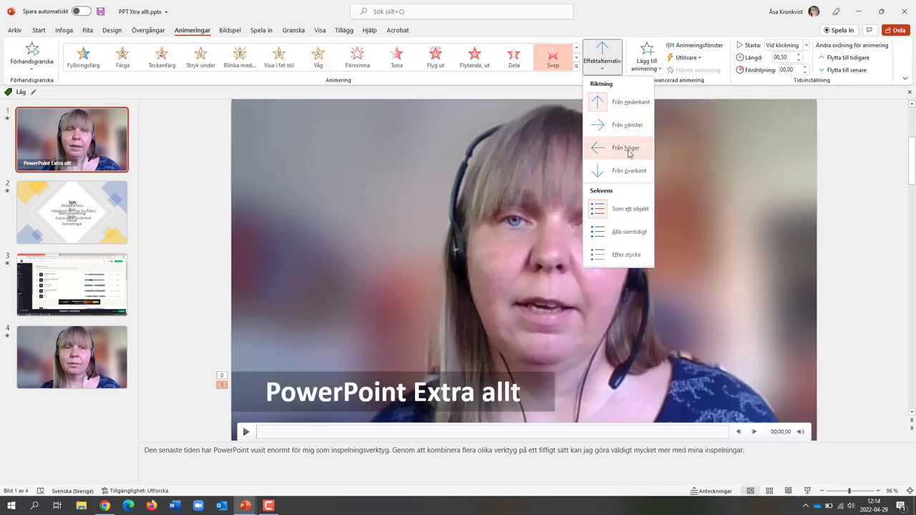
left_click(627, 149)
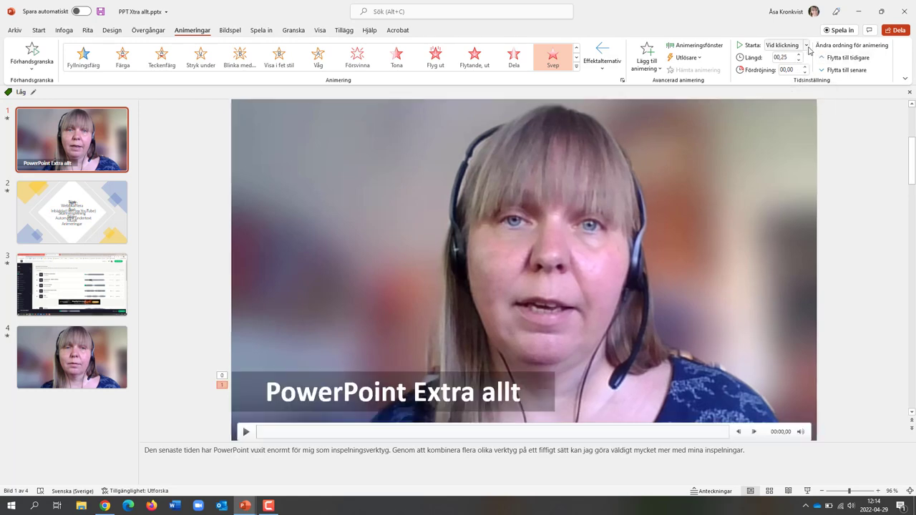
Set the exit to start Efter föregående, adjust its delay, and deselect the slide.
left_click(806, 45)
left_click(800, 80)
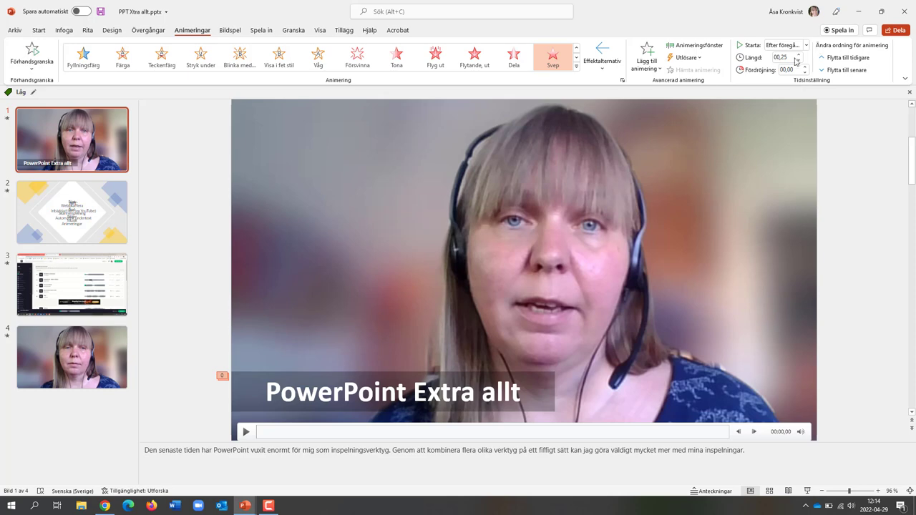
left_click(785, 69)
left_click(865, 133)
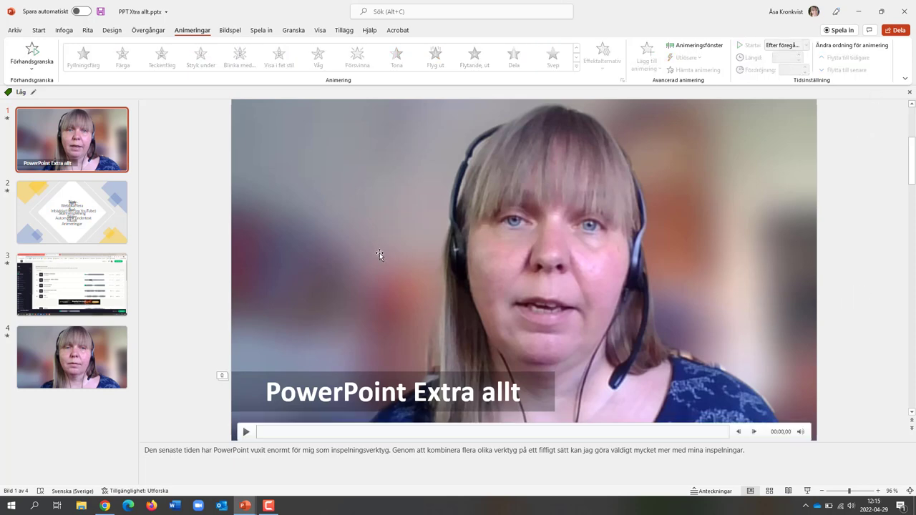
Insert you-can-do-more-108602.mp3 from the computer via Infoga > Ljud onto slide 1.
left_click(64, 30)
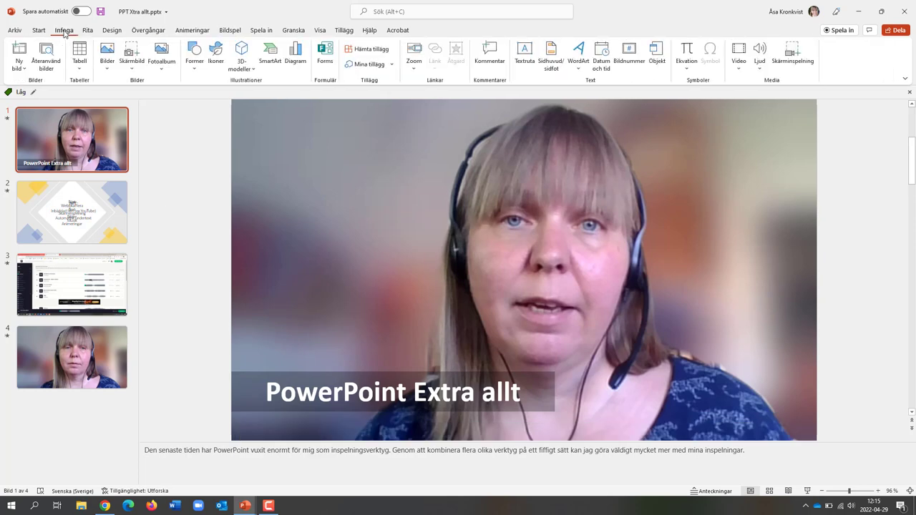
left_click(760, 70)
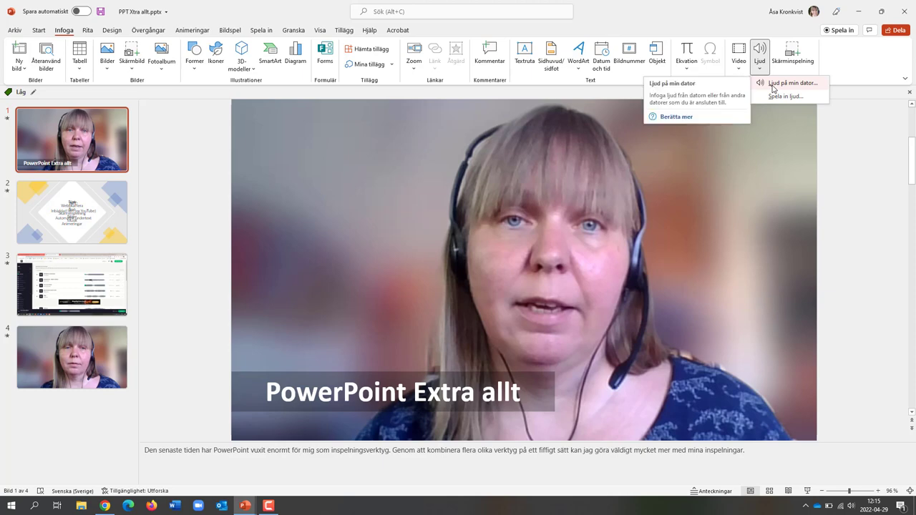
left_click(773, 86)
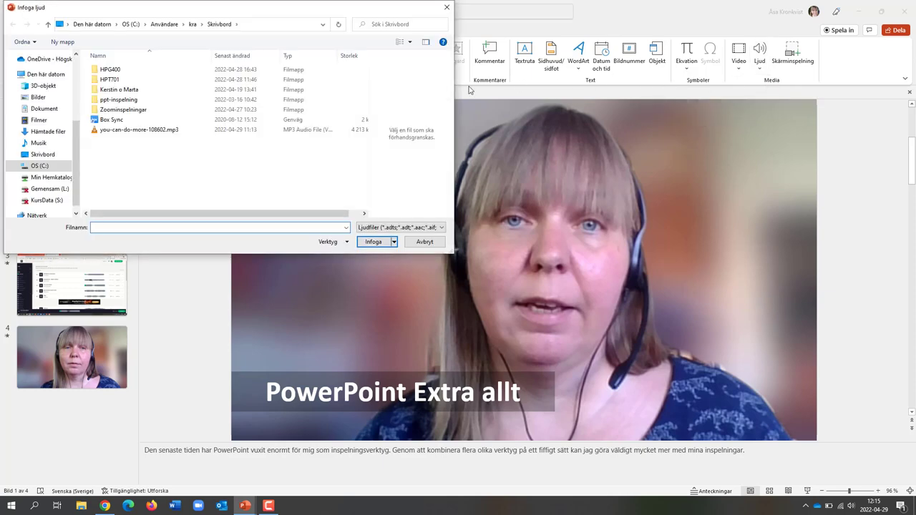
double_click(166, 131)
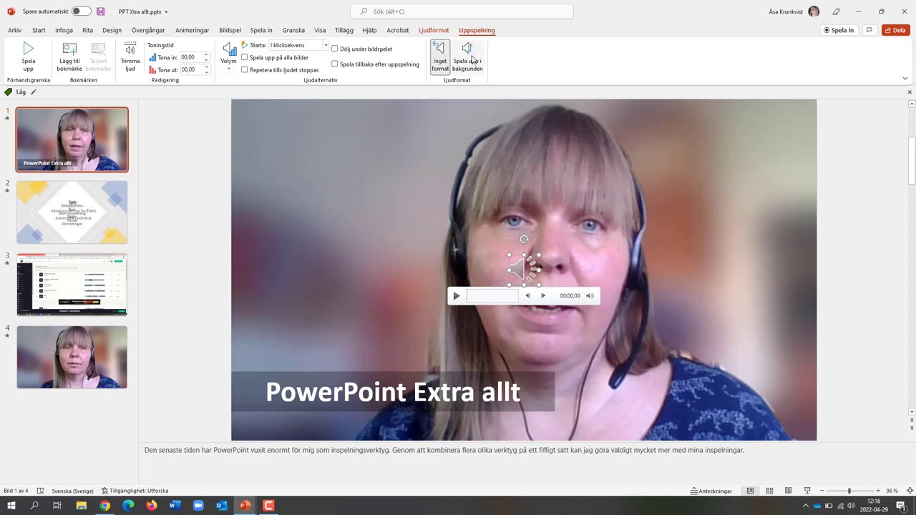
Set the music to Spela upp i bakgrunden with 00,50 fades and a lowered volume.
left_click(472, 59)
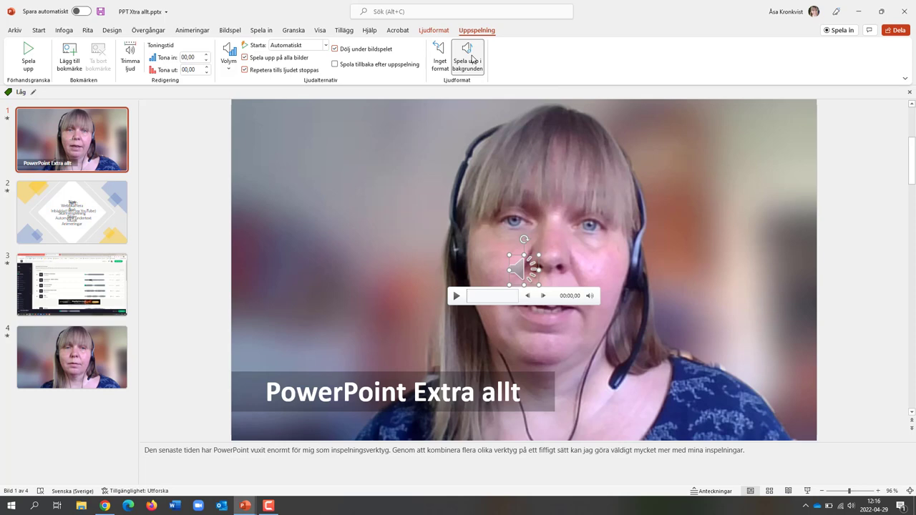
left_click(206, 55)
left_click(206, 55)
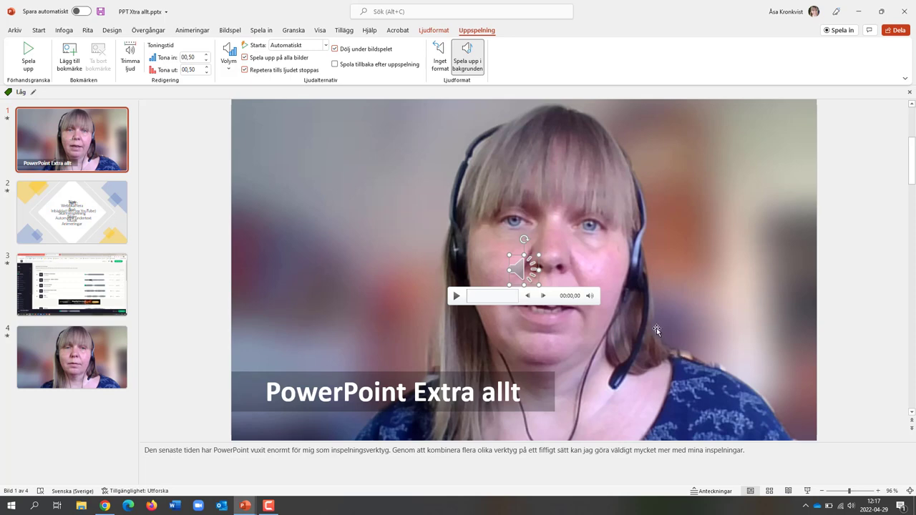
mouse_move(590, 296)
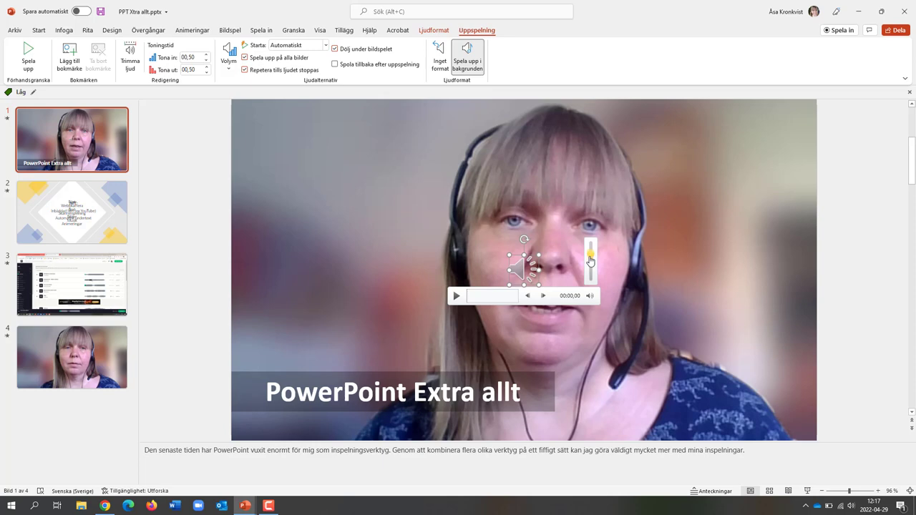
left_click_drag(590, 261, 591, 280)
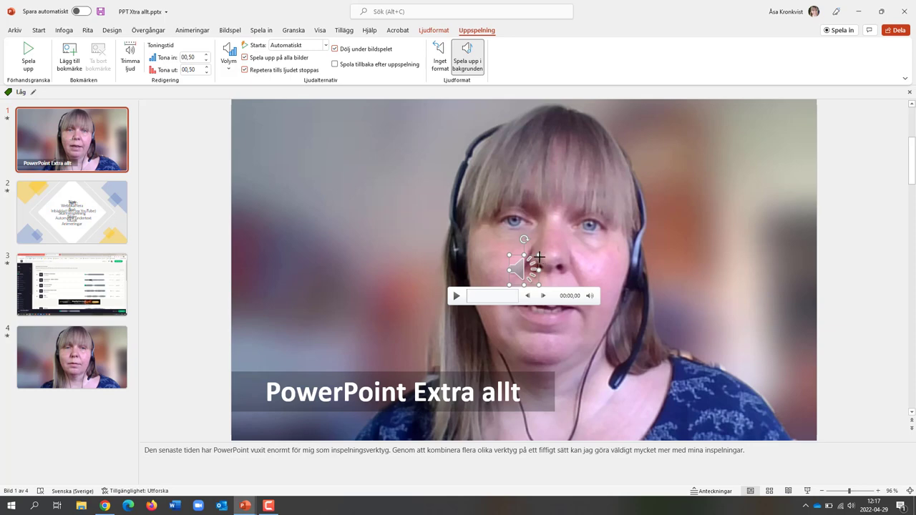
left_click_drag(539, 255, 689, 160)
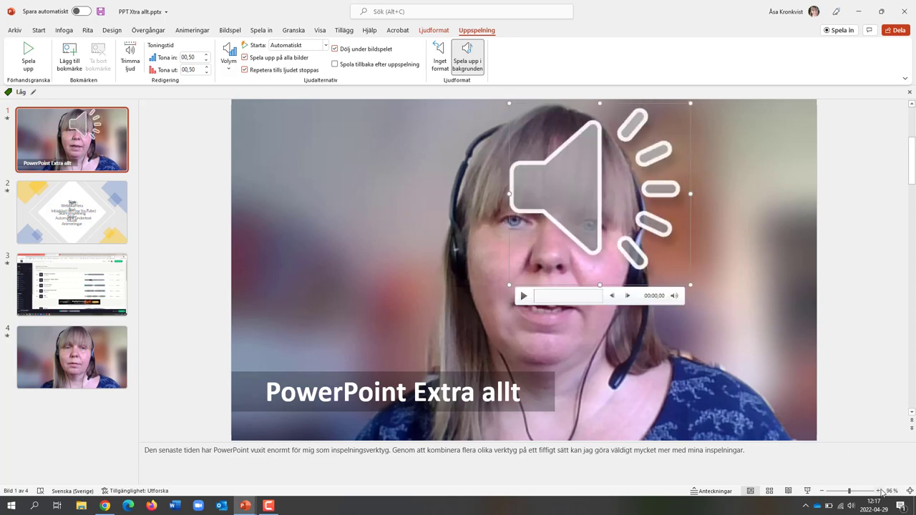
left_click(880, 491)
left_click(881, 491)
left_click(881, 491)
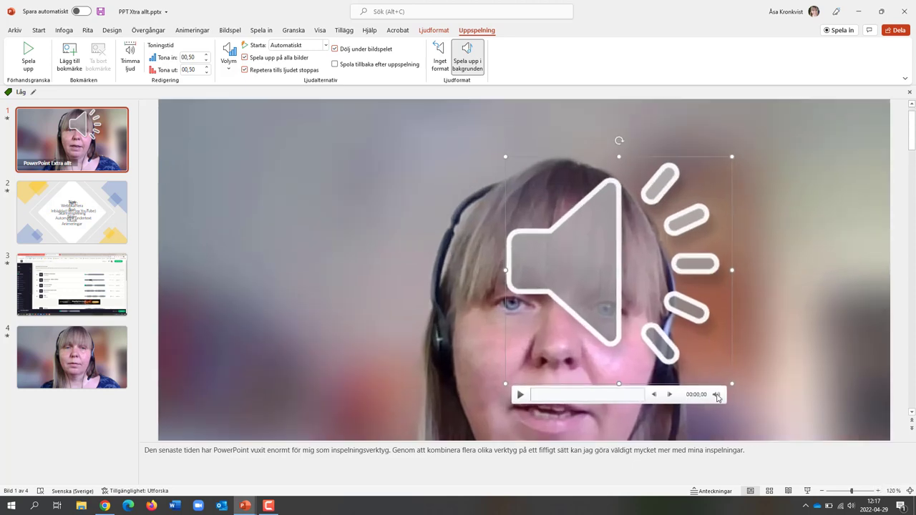
mouse_move(716, 394)
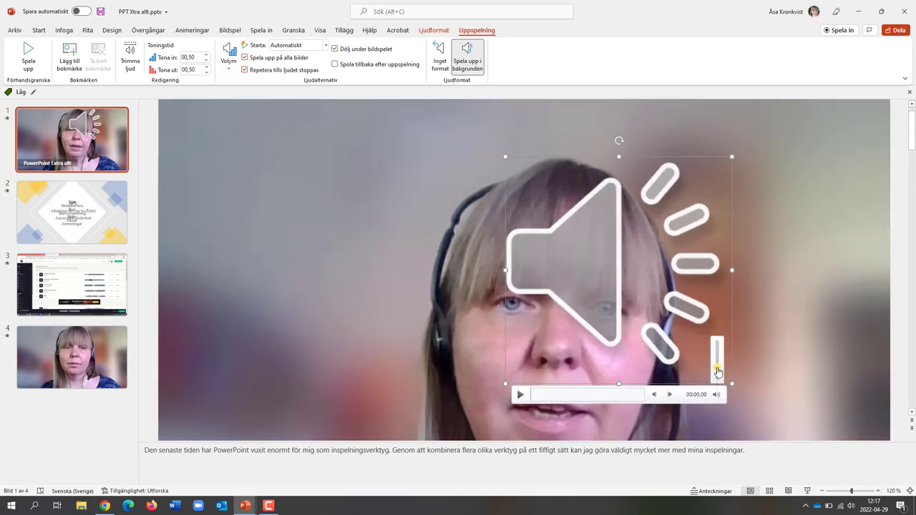
left_click_drag(718, 372, 717, 385)
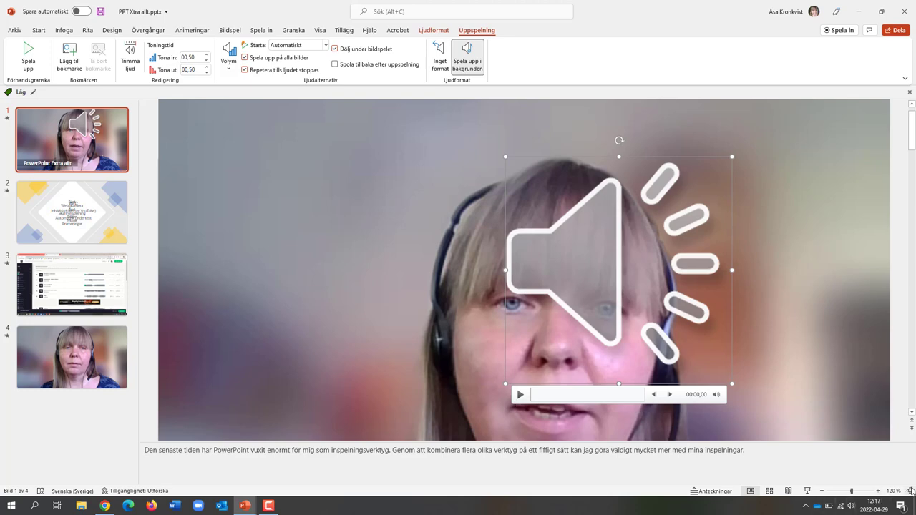
Shrink the audio icon back down and move it beyond the slide's right edge.
left_click(910, 491)
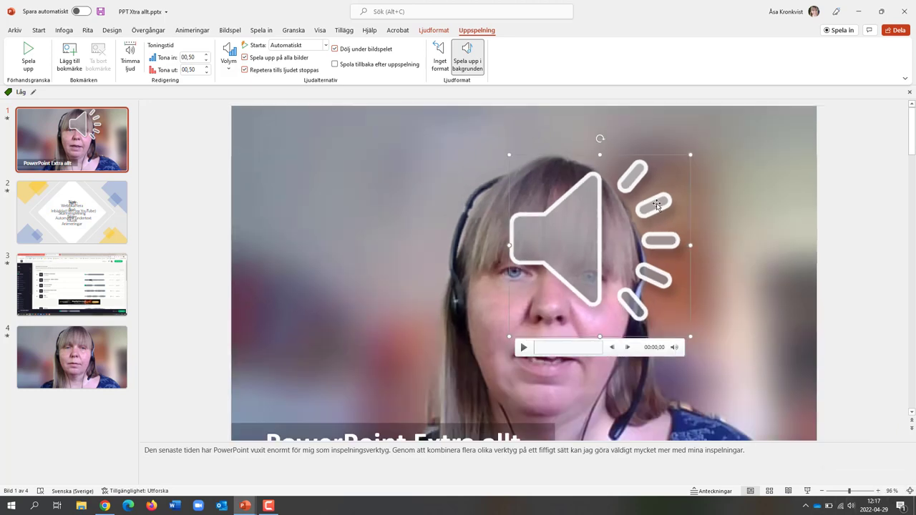
left_click_drag(691, 154, 594, 252)
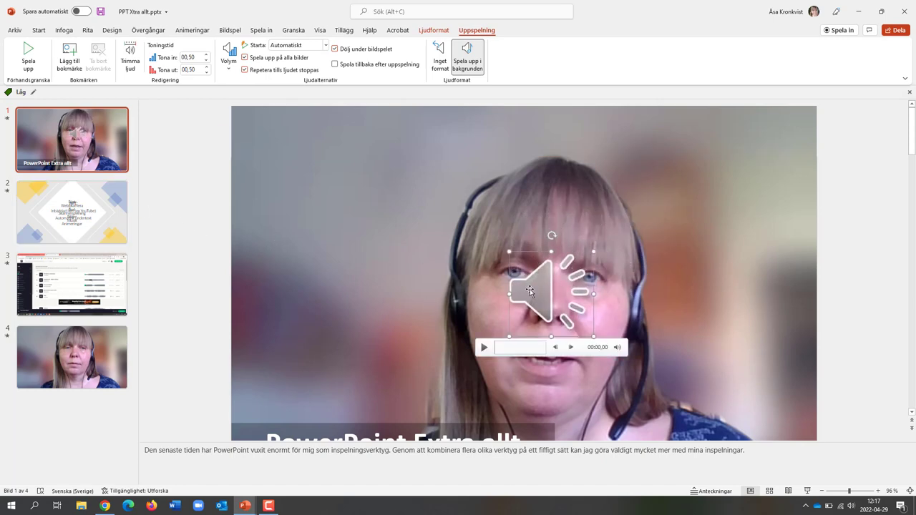
left_click_drag(531, 290, 848, 277)
left_click(835, 188)
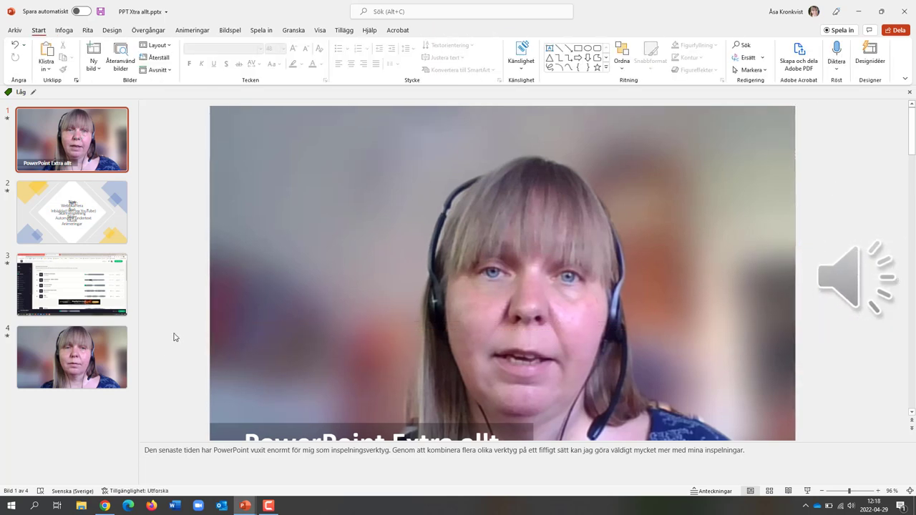
Insert a sailboat icon from the icon library onto slide 4.
left_click(120, 350)
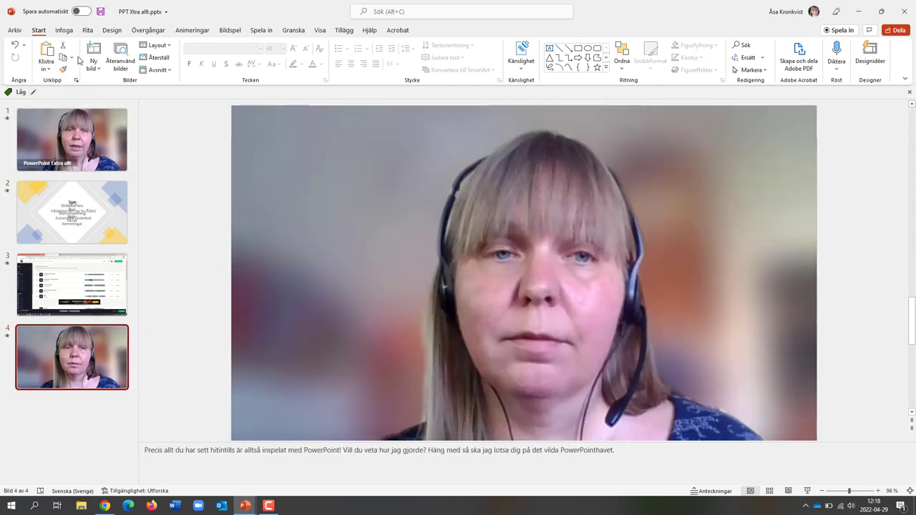
left_click(63, 30)
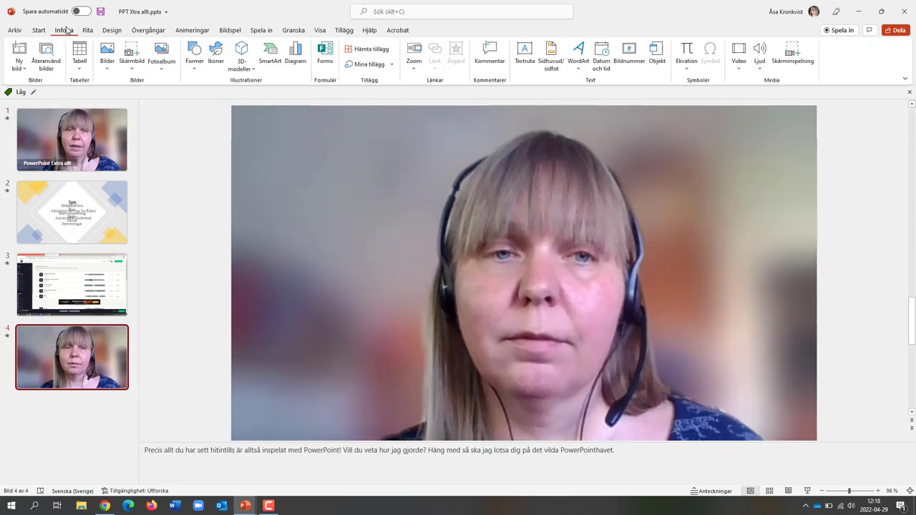
left_click(219, 67)
type("fartyg")
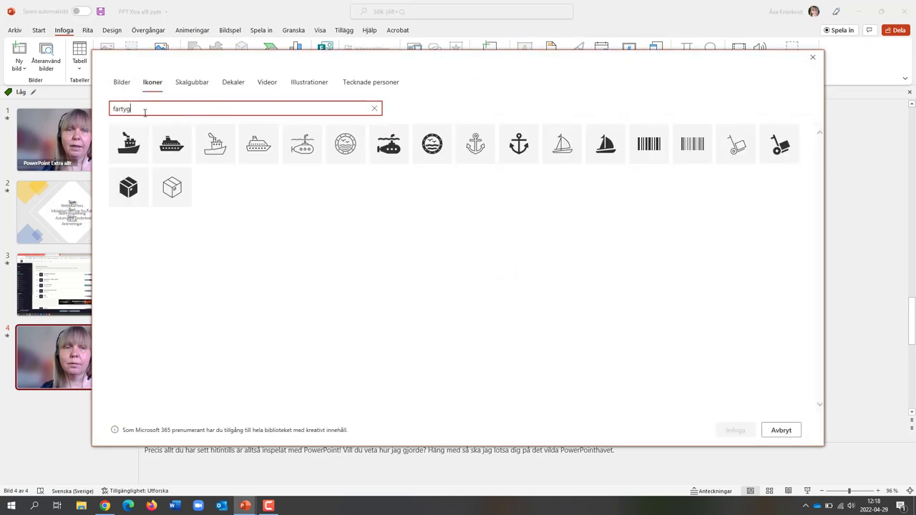
left_click(603, 147)
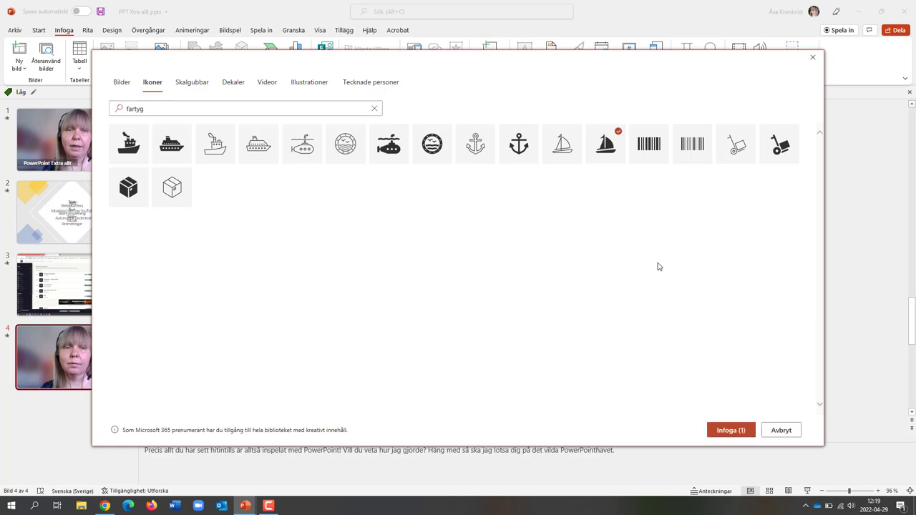
left_click(731, 431)
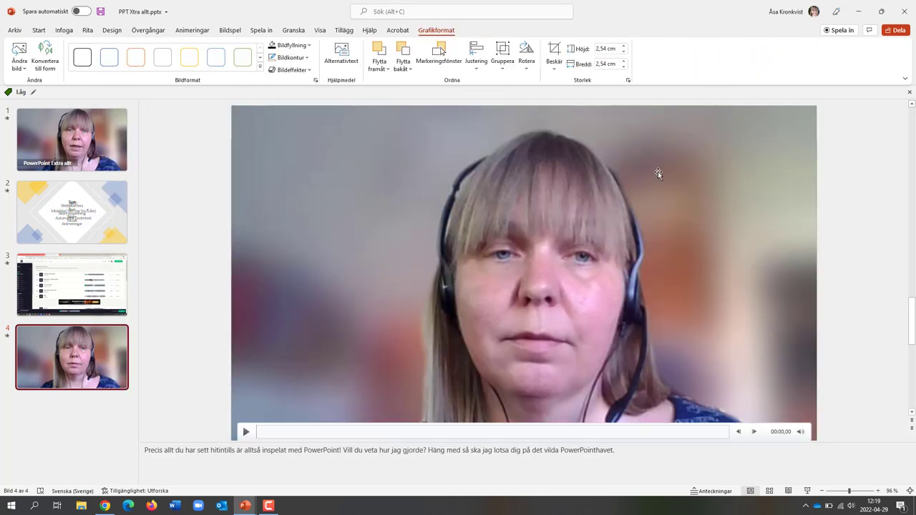
Send the webcam video to back, fill the sailboat white, and drag it to the left edge.
right_click(491, 160)
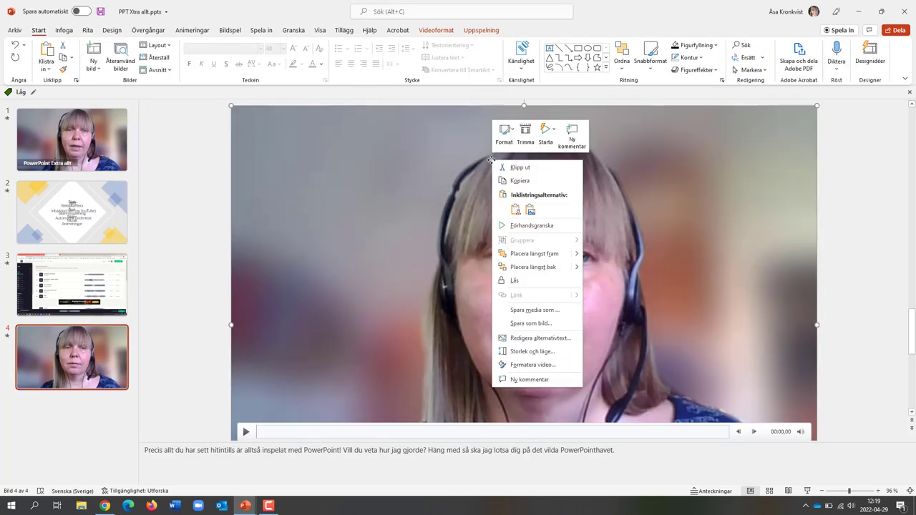
left_click(526, 267)
left_click(525, 333)
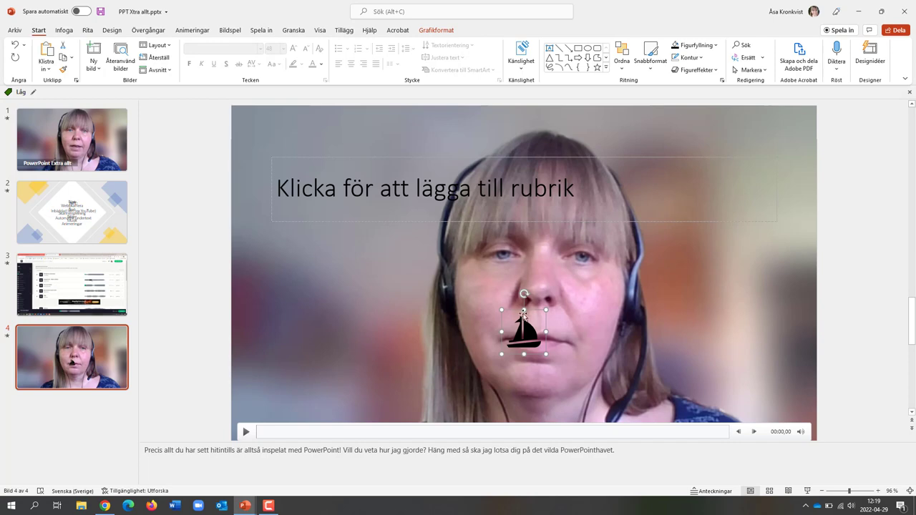
left_click(436, 30)
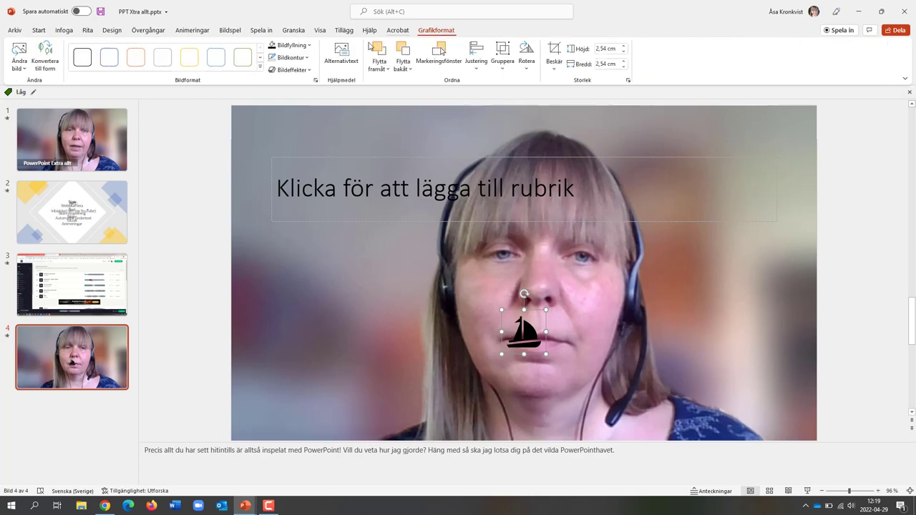
left_click(290, 45)
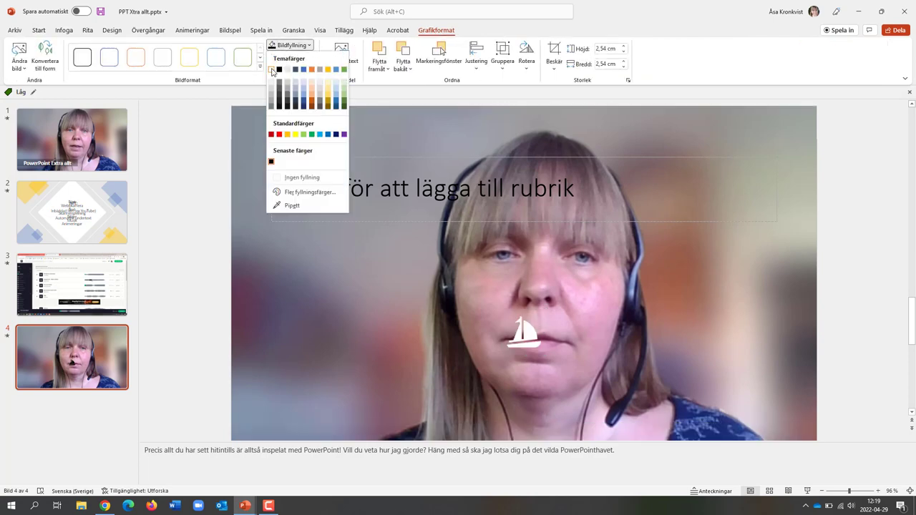
left_click(272, 70)
left_click_drag(514, 331, 195, 374)
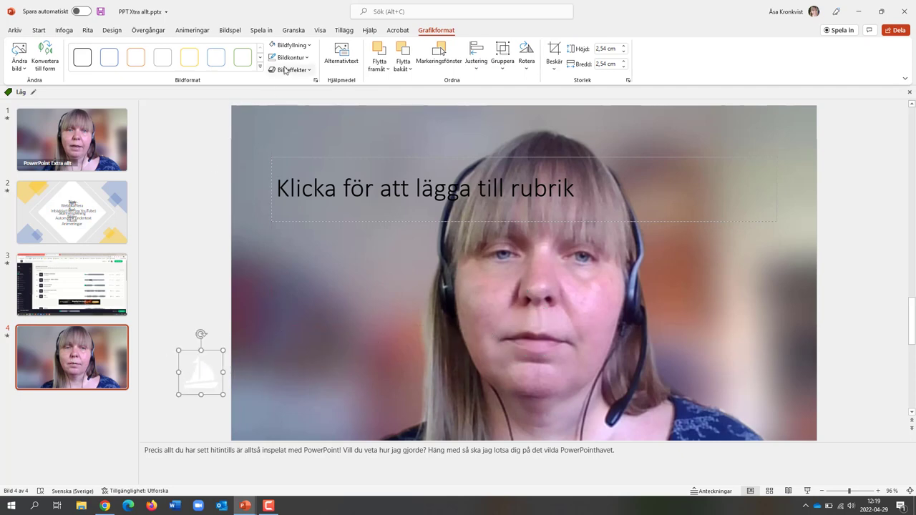
left_click(192, 31)
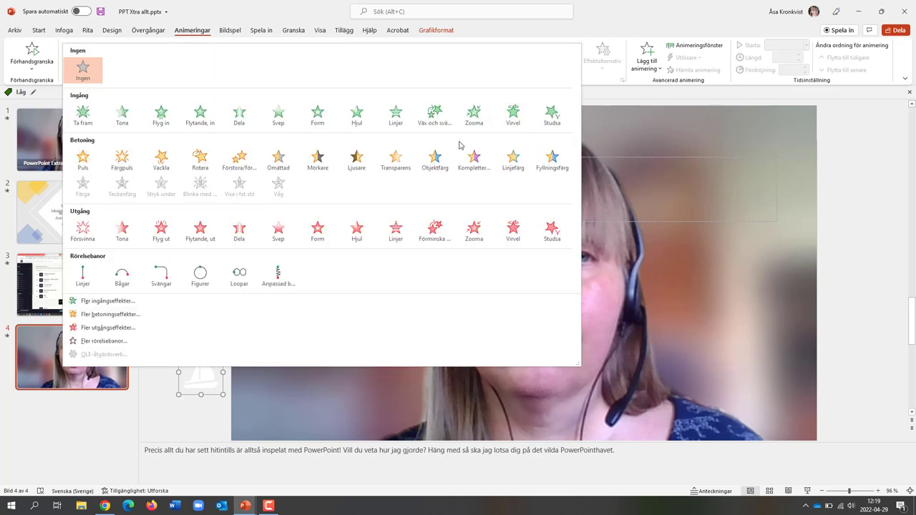
Draw a wavy Custom Path for the sailboat from the left edge across the slide.
left_click(576, 66)
left_click(278, 275)
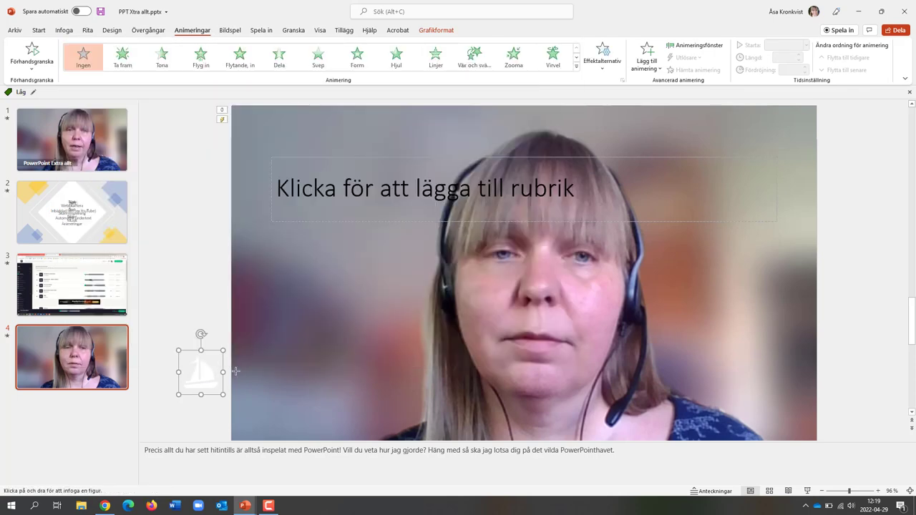
mouse_move(204, 380)
left_mouse_down()
mouse_move(593, 383)
mouse_move(885, 315)
left_mouse_up()
double_click(885, 315)
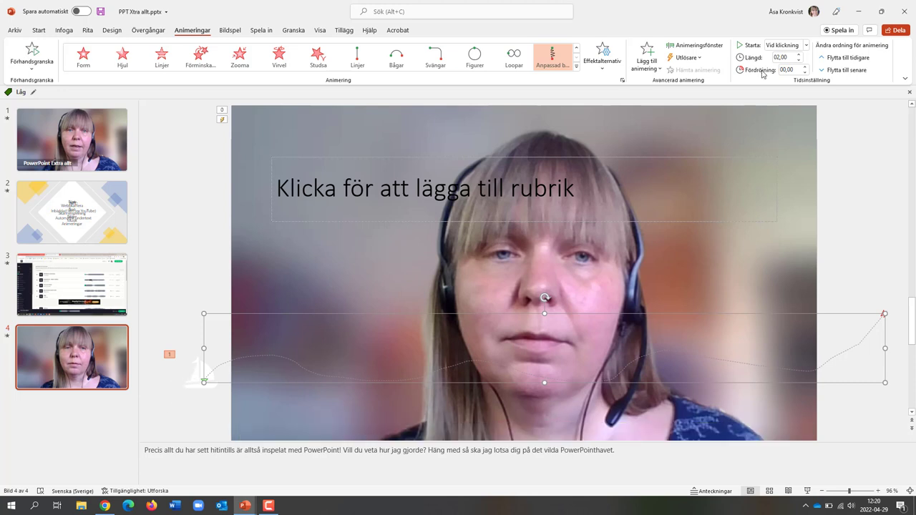
Set the path animation's duration to 12 seconds, starting With Previous.
double_click(780, 56)
left_click(780, 57)
type("12")
key("Return")
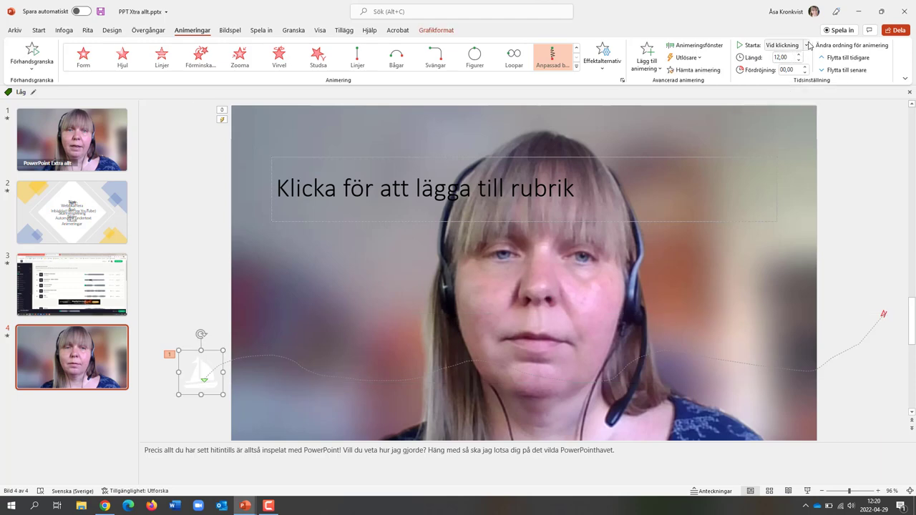
left_click(807, 45)
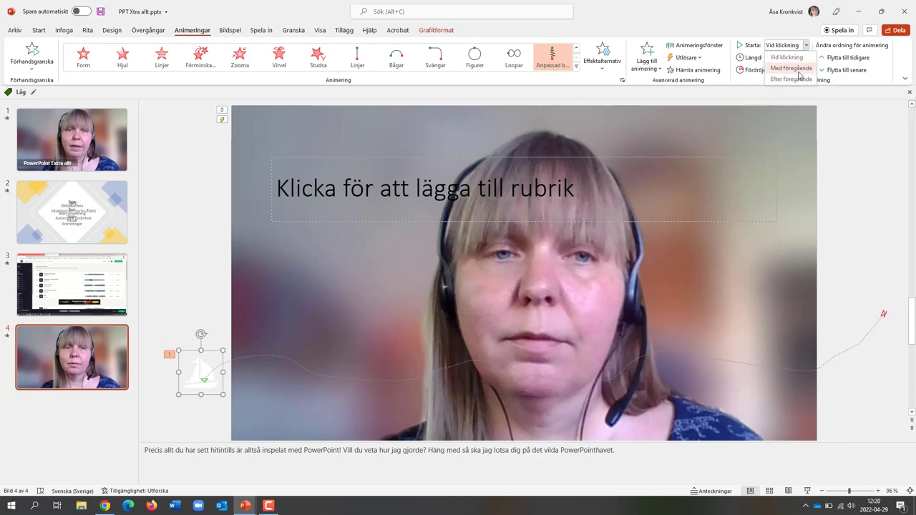
left_click(791, 68)
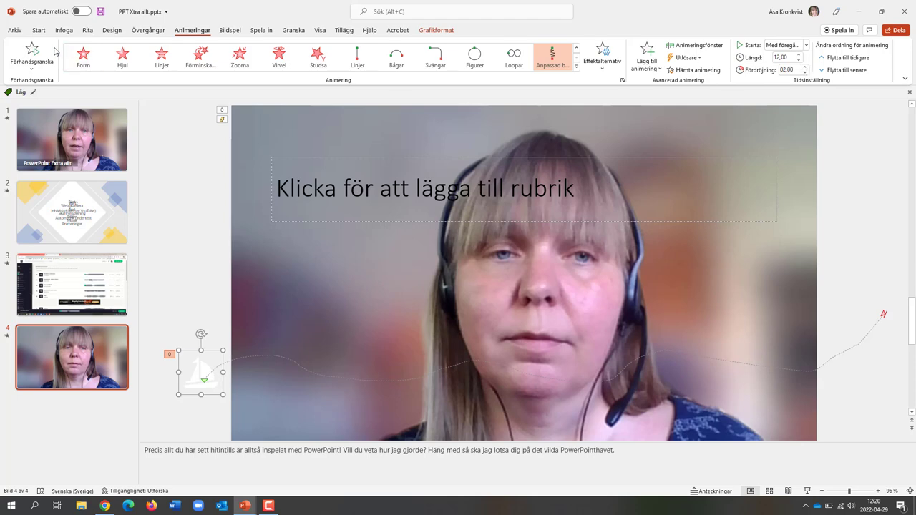
left_click(190, 217)
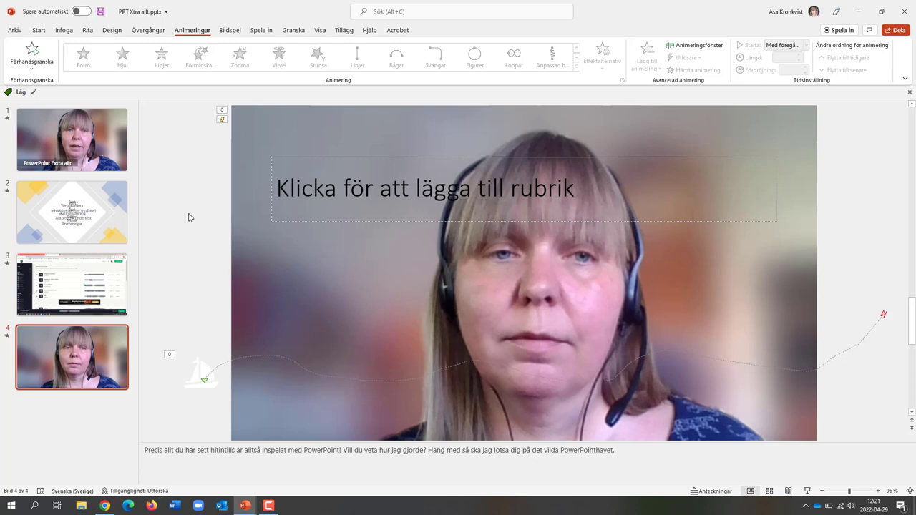
Save a copy named 'PPT Xtra allt -med inspelning' by appending '-med inspelning' to the file name.
left_click(20, 33)
left_click(36, 151)
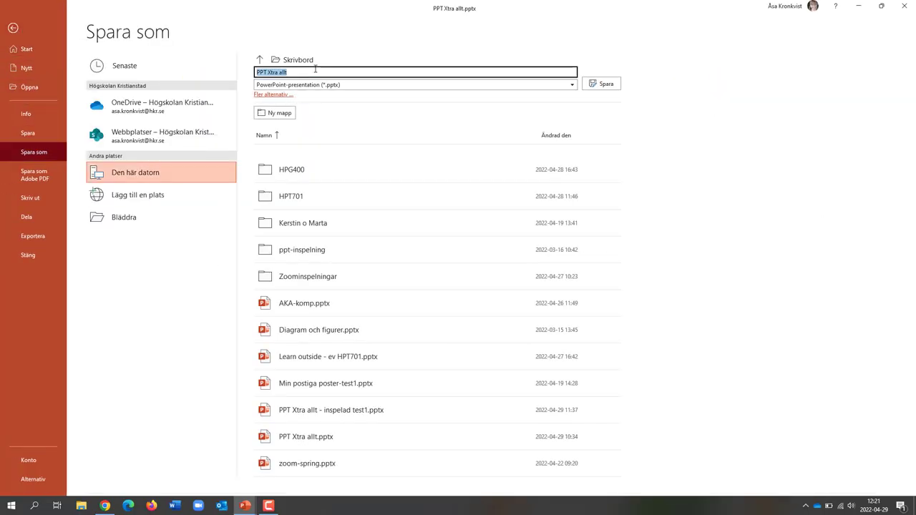
left_click(315, 70)
type("-med inspelning")
left_click(606, 85)
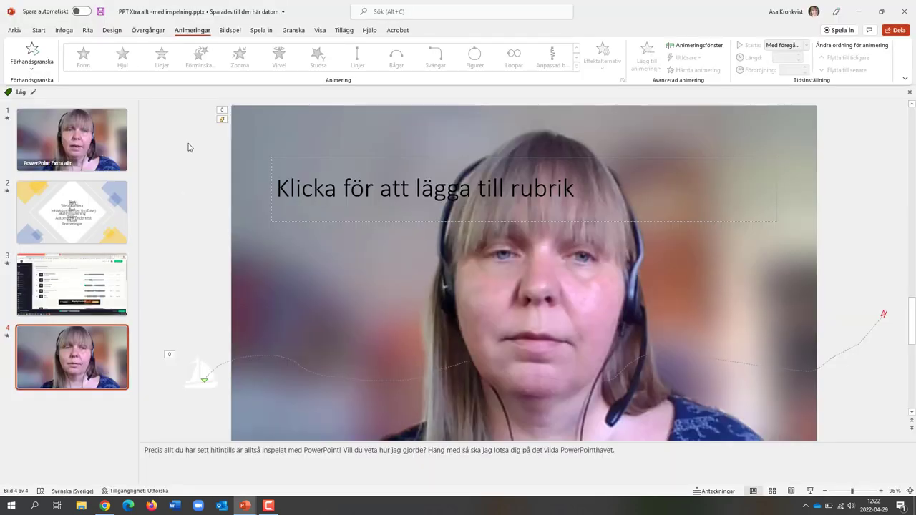
left_click(12, 31)
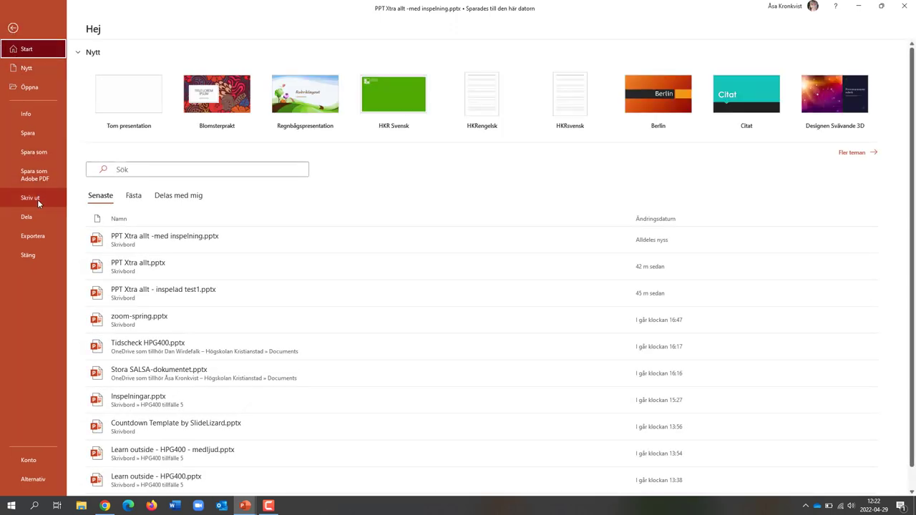
Export the presentation as a Full HD (1080p) video, PPT Xtra allt -med inspelning.mp4.
left_click(42, 241)
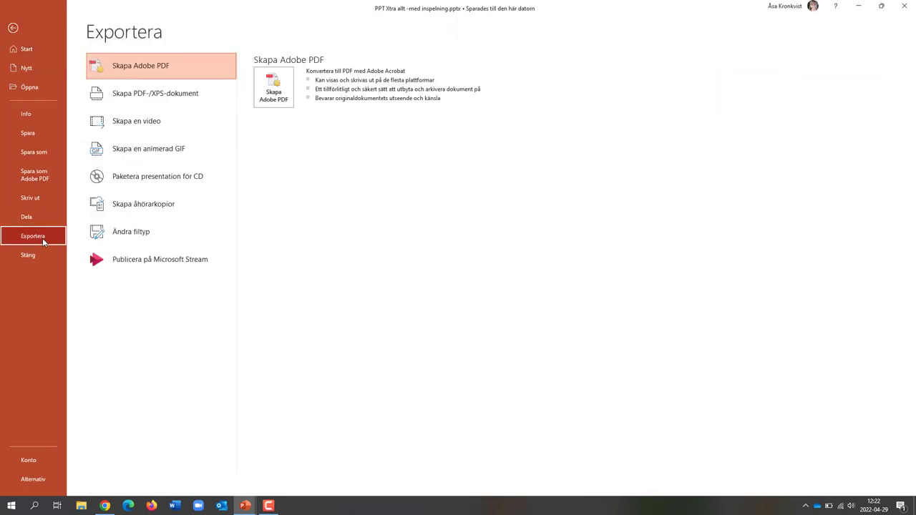
left_click(130, 131)
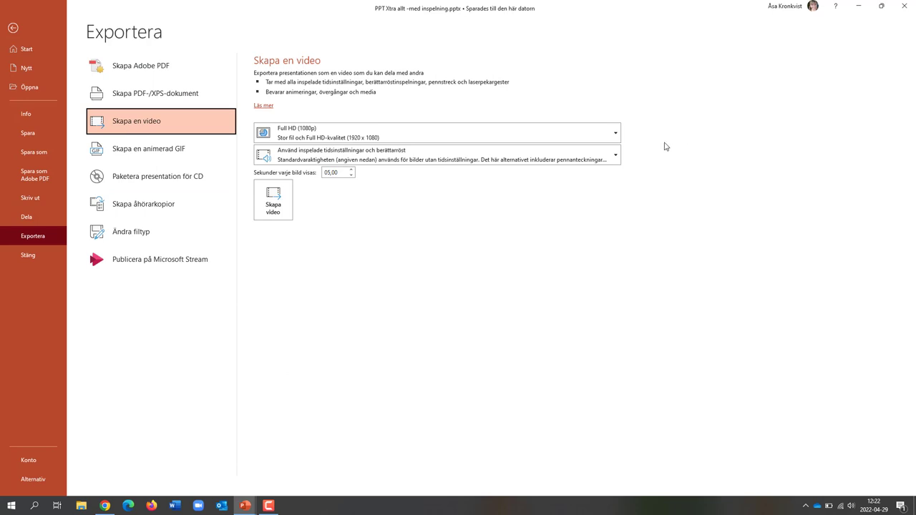
left_click(615, 134)
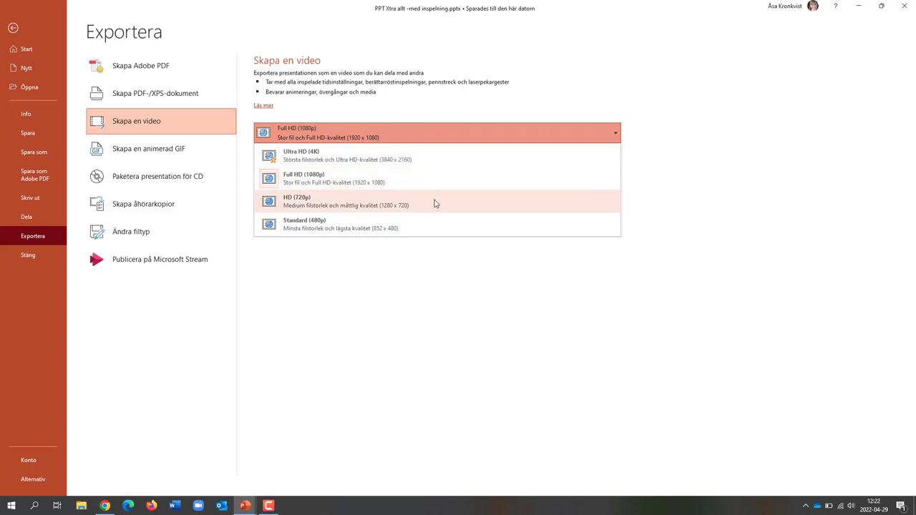
left_click(680, 171)
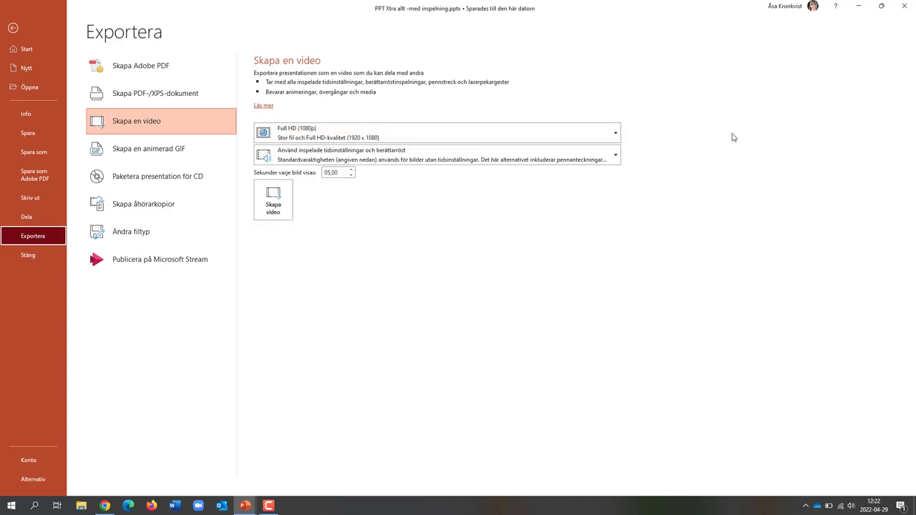
left_click(278, 208)
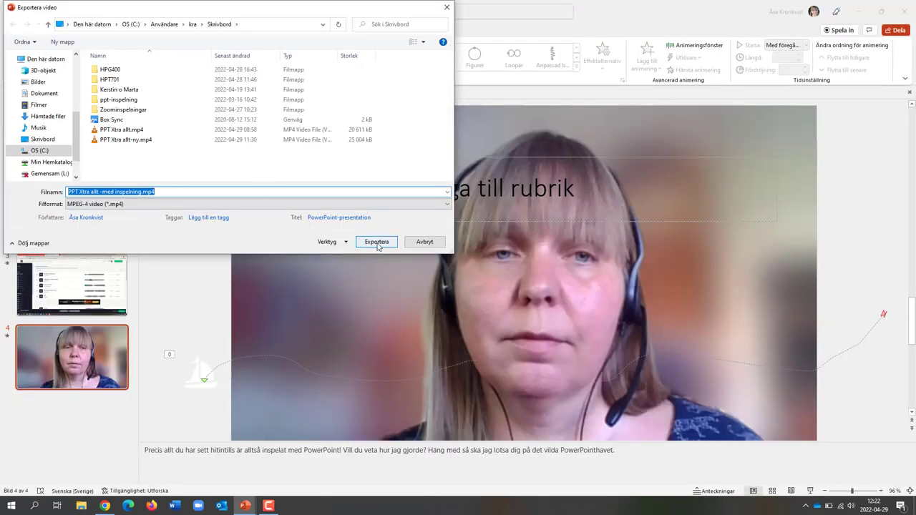
left_click(378, 244)
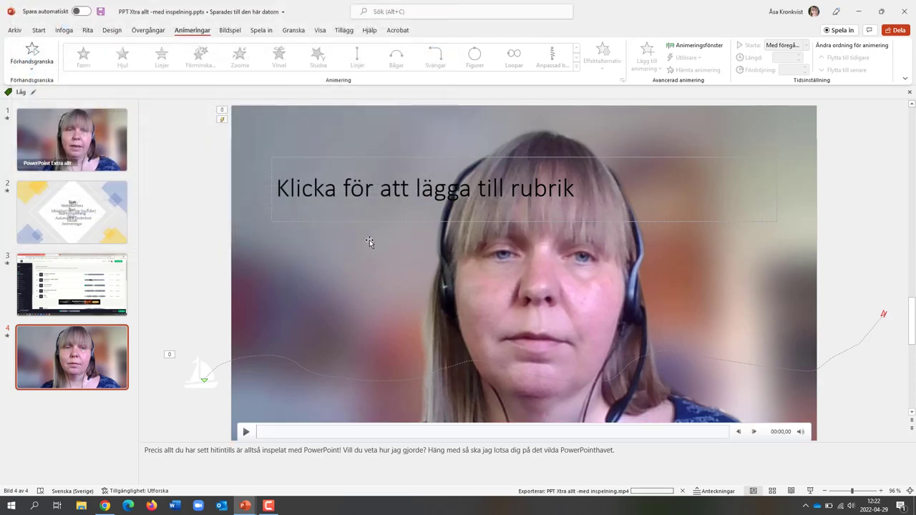